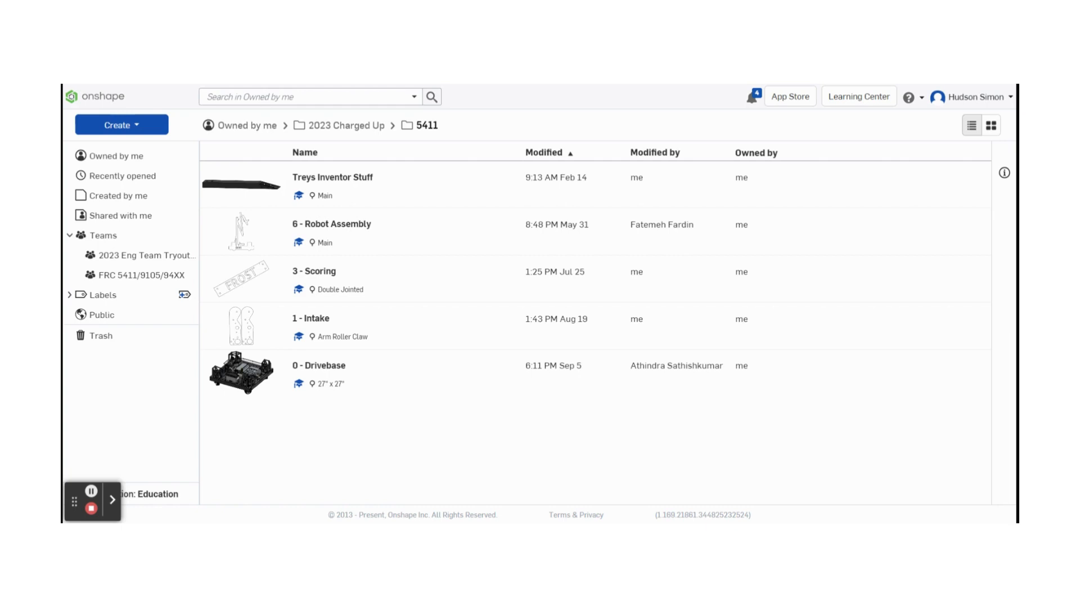
Step: Open the 3 - Scoring document and check its version history, viewing the Main workspace before returning to the Double Jointed workspace
click(379, 346)
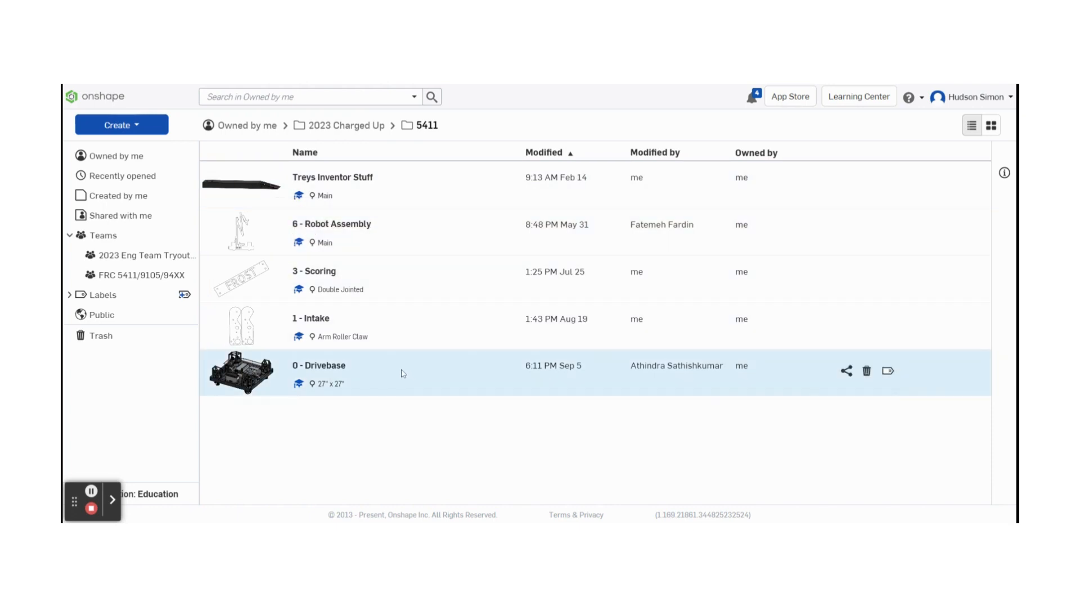
click(317, 274)
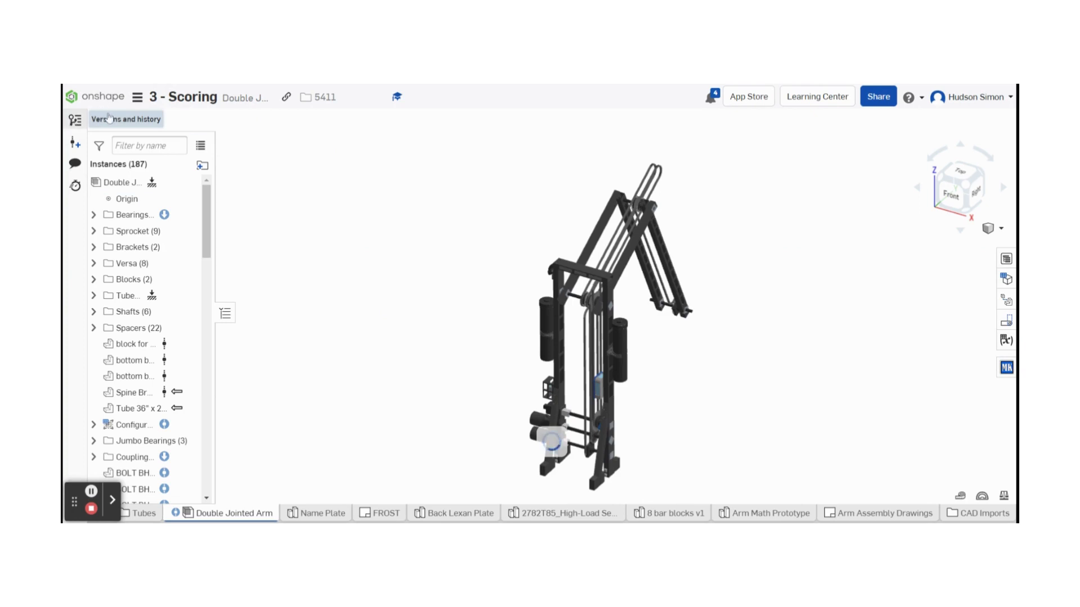
click(79, 118)
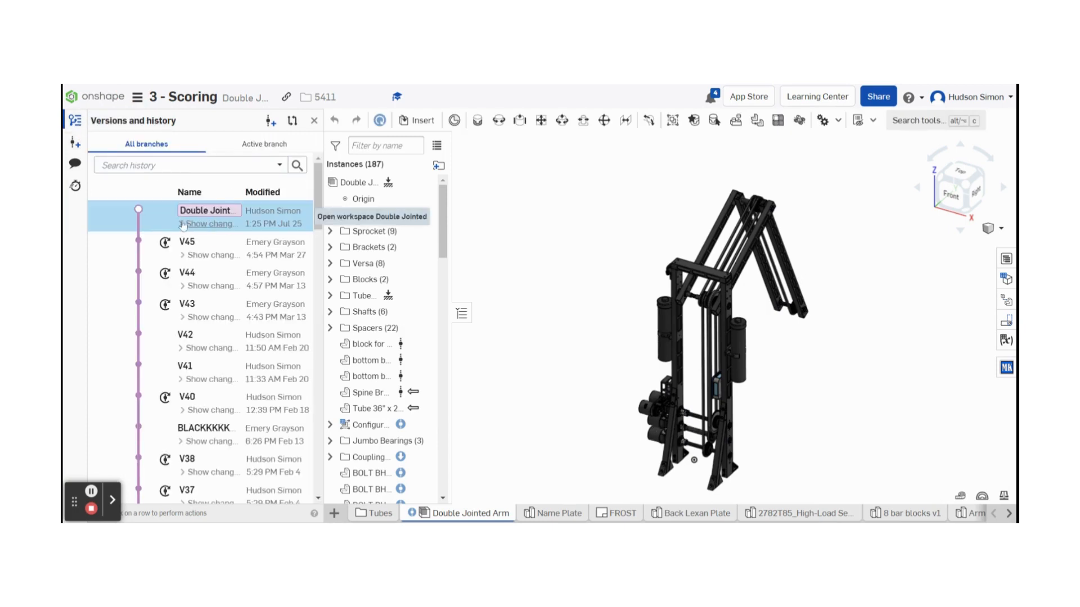
scroll(178, 217, down, 20)
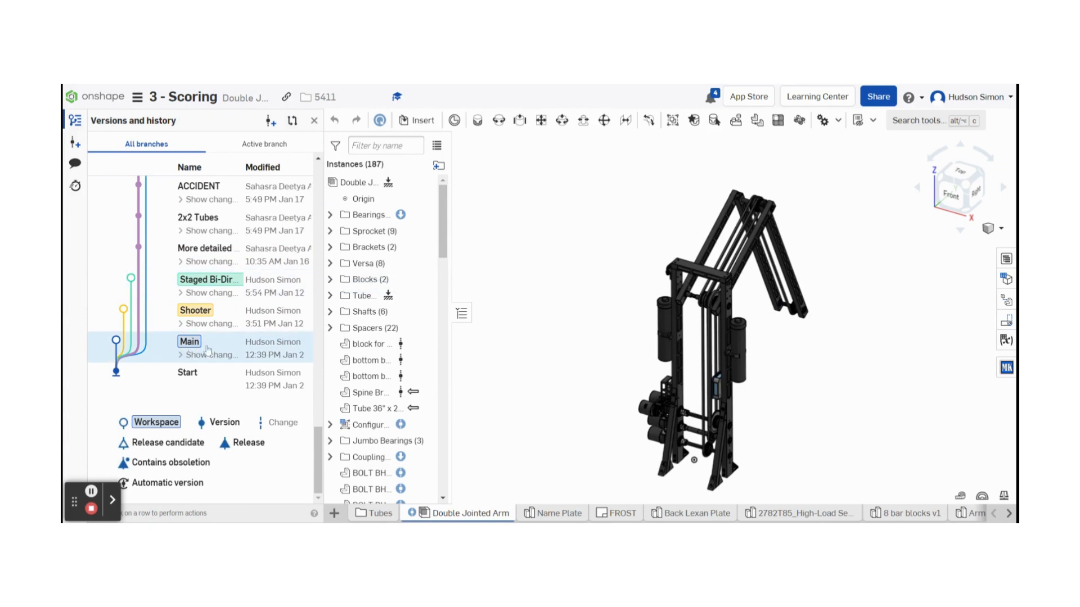
click(224, 346)
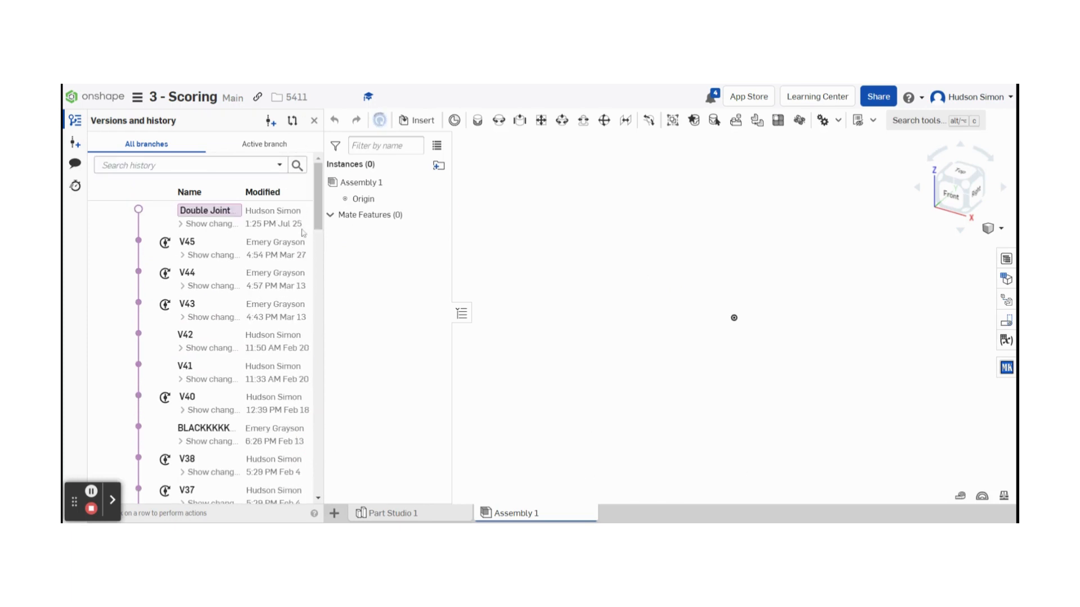
click(216, 213)
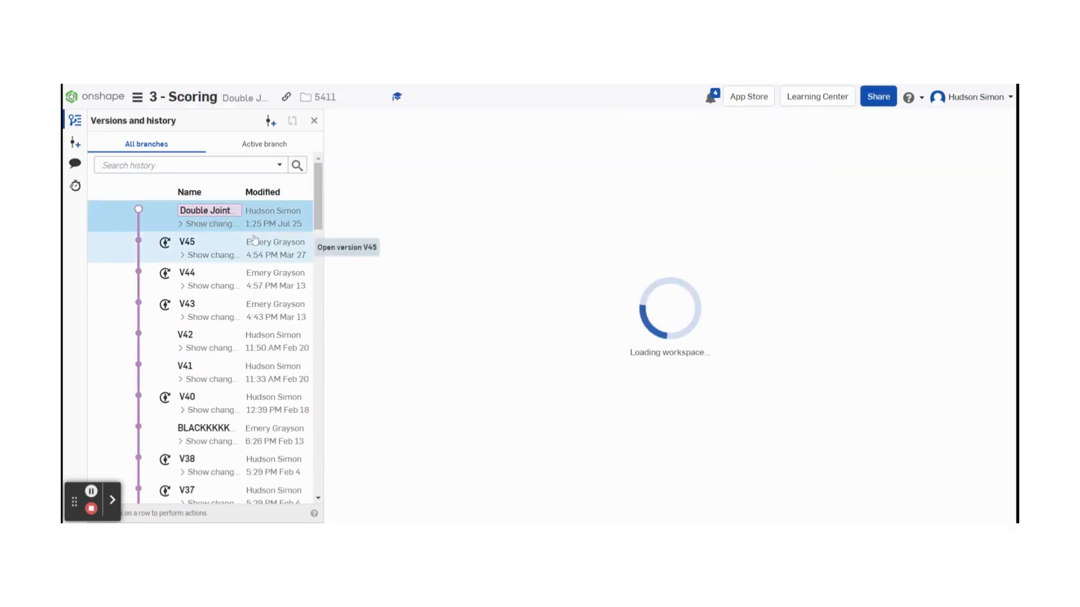
click(313, 121)
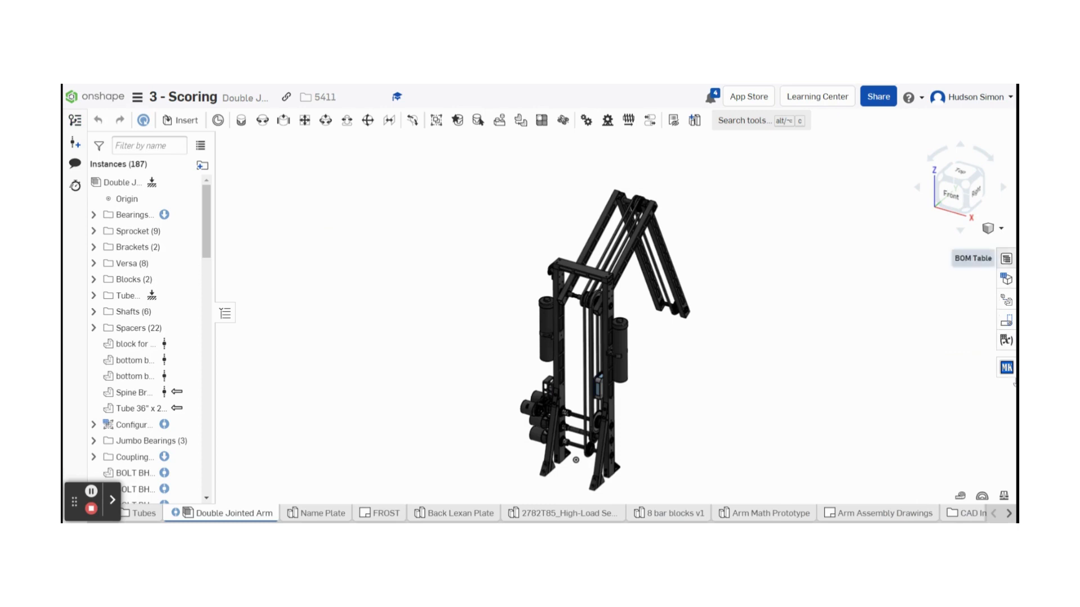
Step: Open the 6 - Robot Assembly document from the 5411 folder and display the model shaded without edges
click(138, 97)
click(129, 97)
click(102, 98)
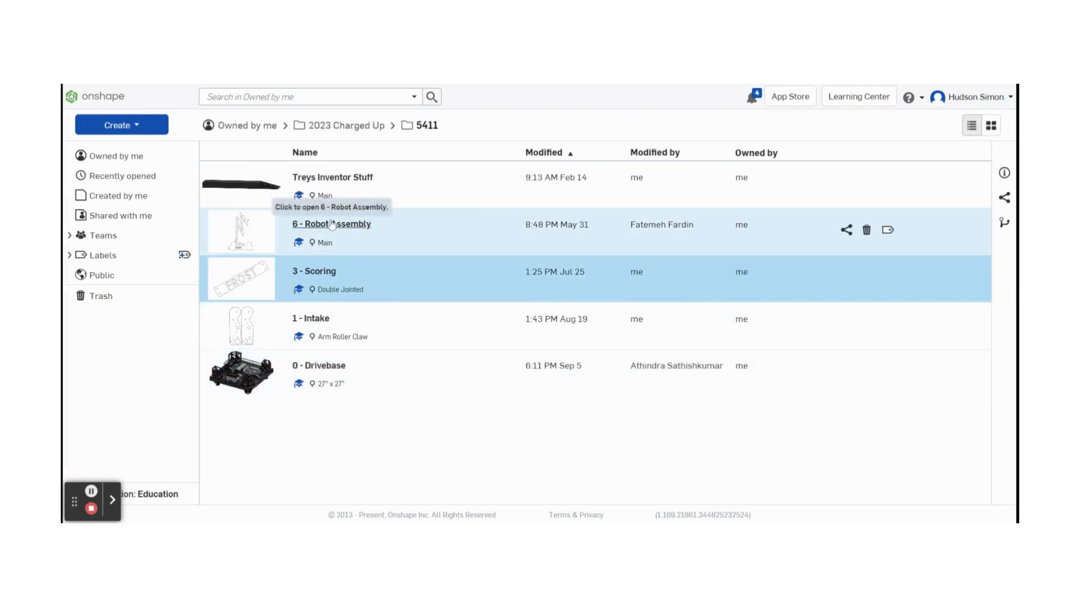
click(331, 224)
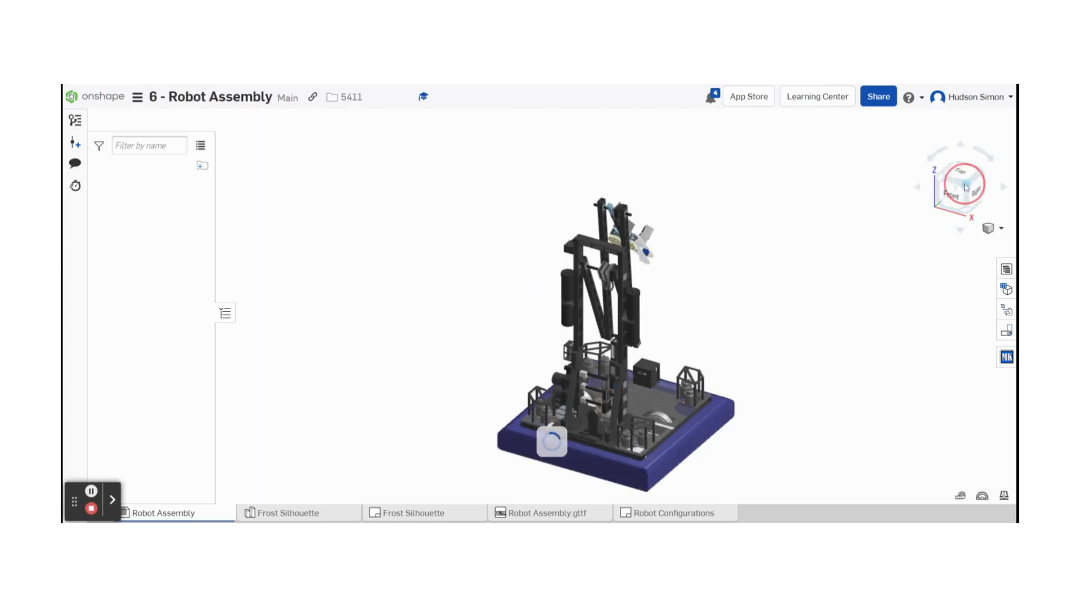
click(983, 226)
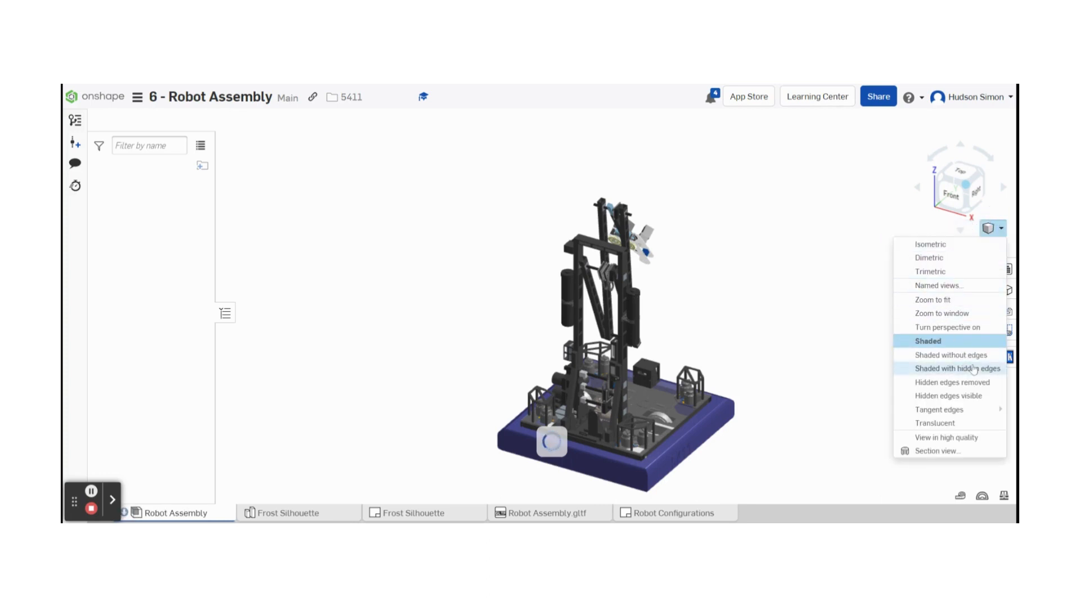
click(953, 355)
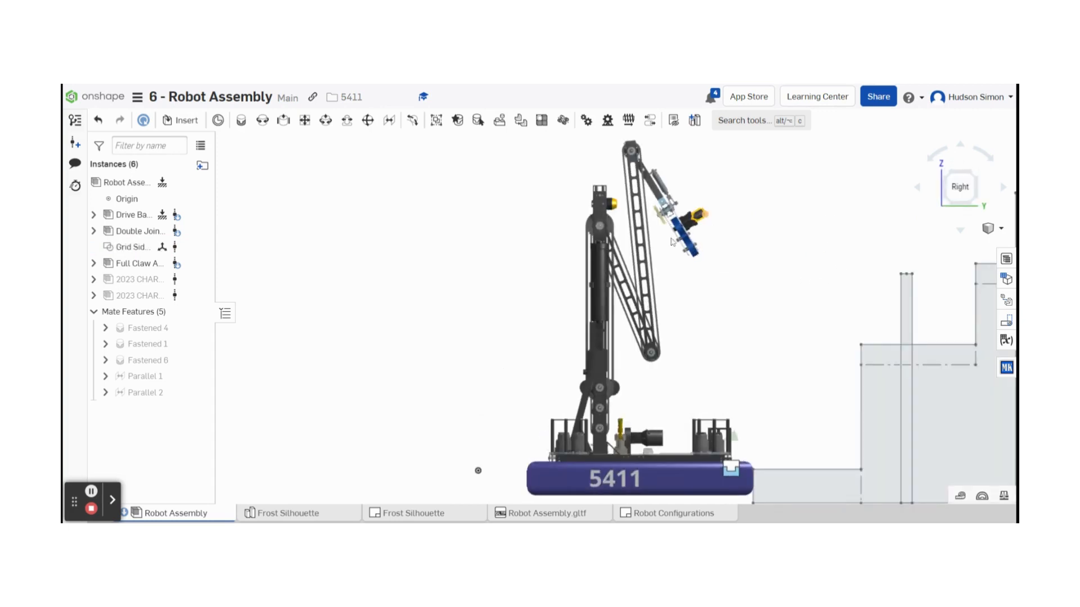
Step: Hide the Grid Side Sketch in the Robot Assembly so that only the robot is displayed
scroll(737, 239, down, 5)
middle_drag(746, 301, 702, 314)
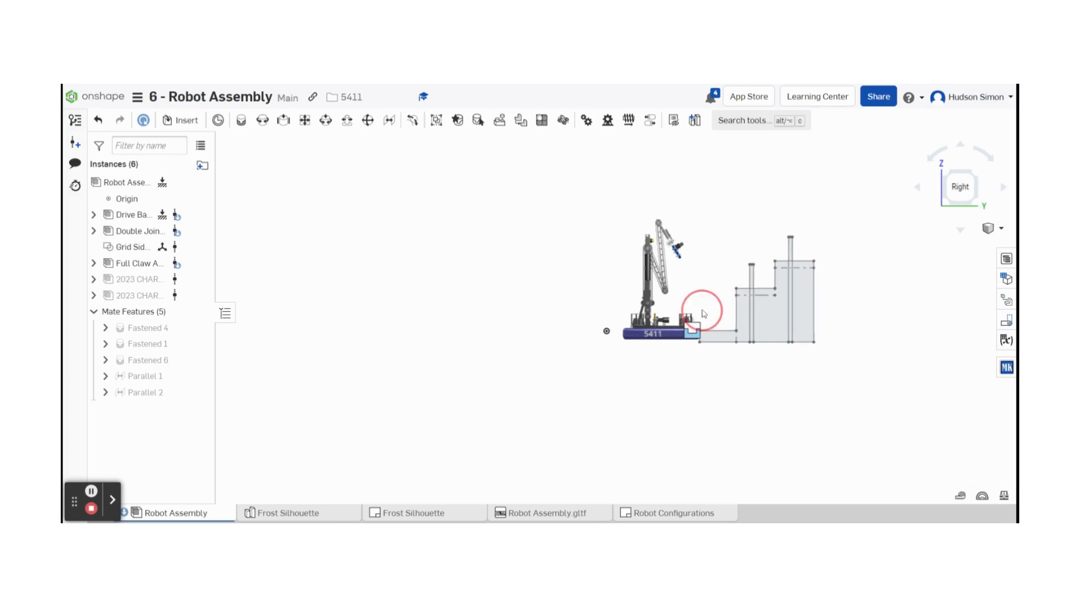
scroll(701, 282, up, 5)
mouse_move(200, 249)
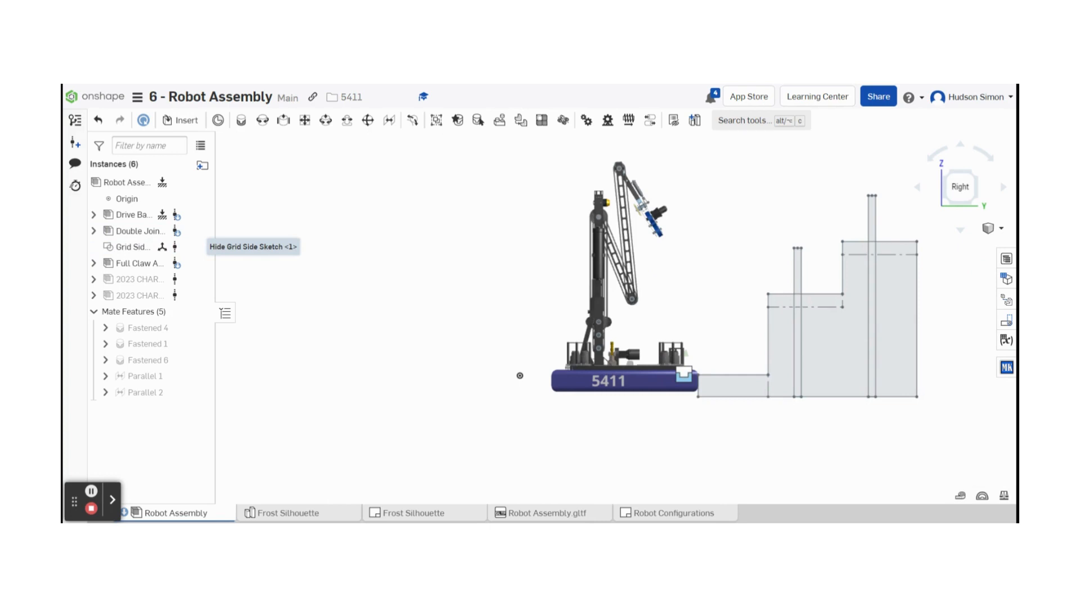
click(200, 248)
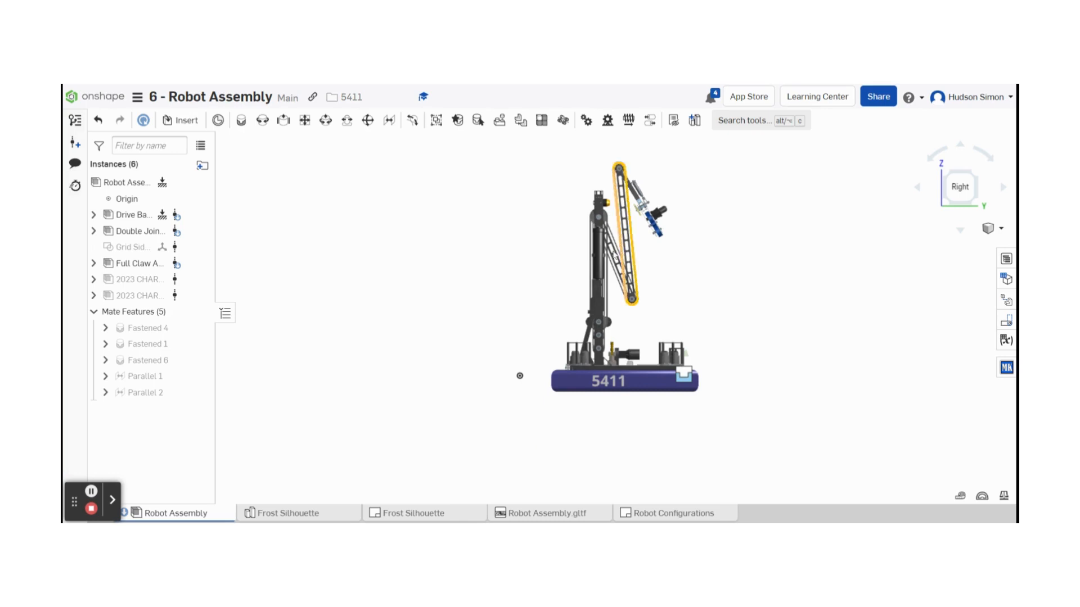
Step: Leave the robot assembly and reopen the 3 - Scoring document from the 5411 folder
scroll(615, 254, up, 5)
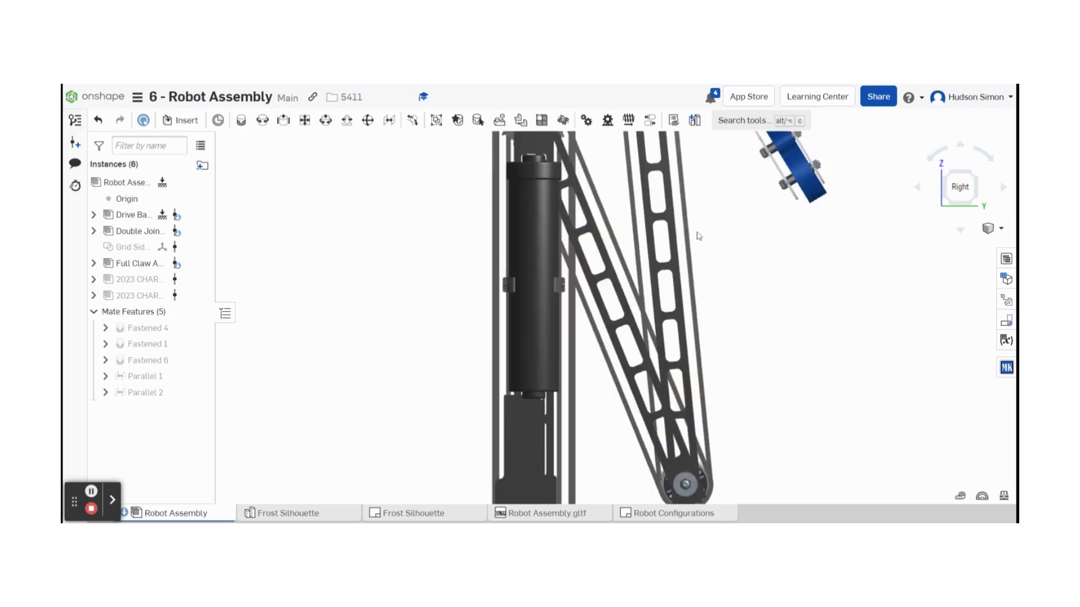
scroll(697, 236, down, 2)
scroll(703, 234, down, 4)
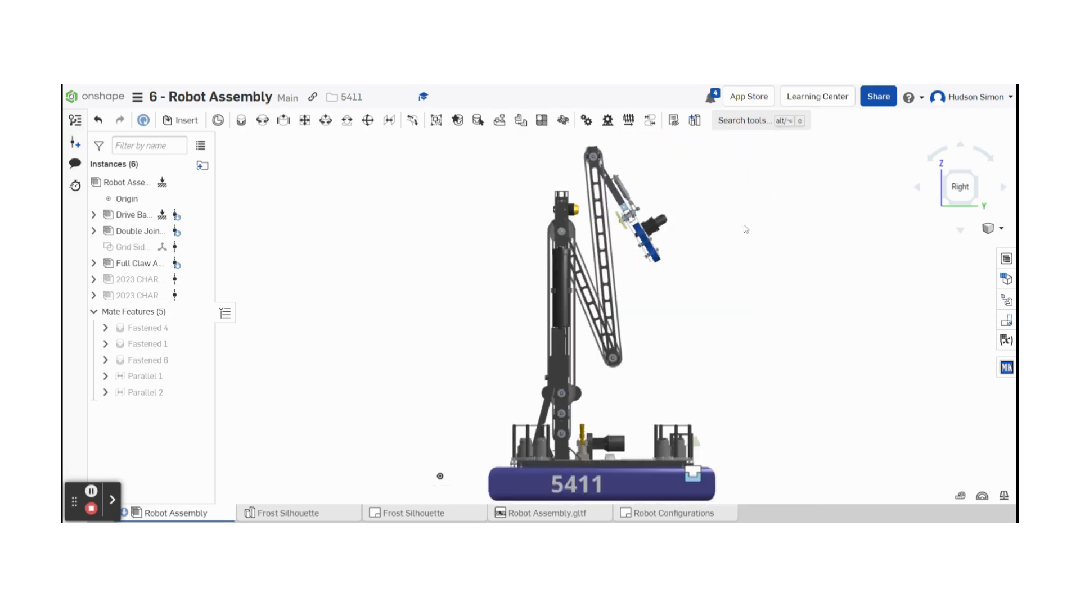
scroll(733, 238, down, 4)
right_drag(733, 238, 731, 240)
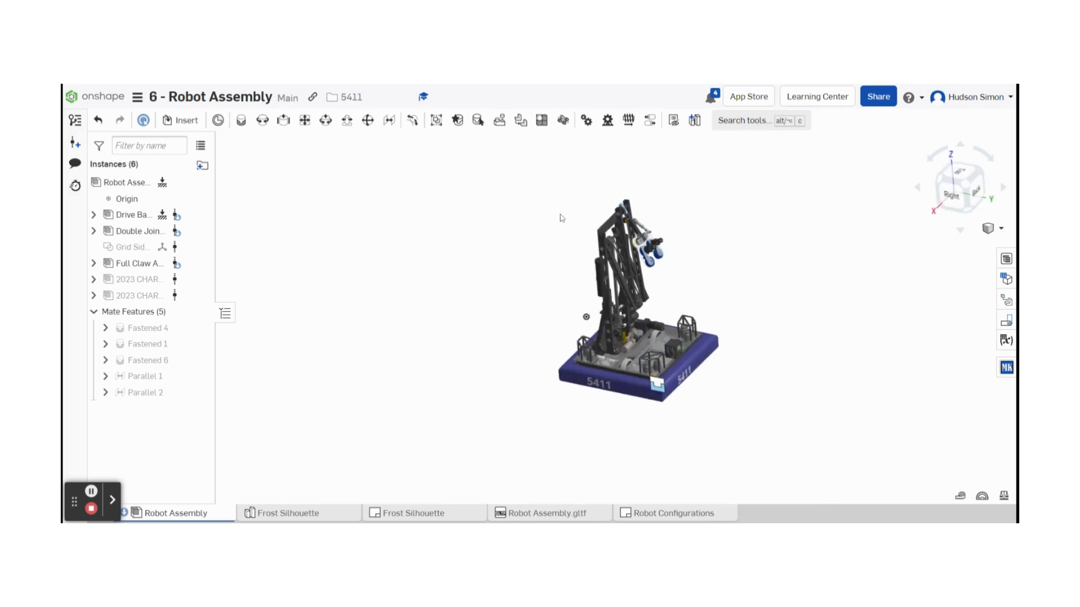
click(621, 263)
click(107, 99)
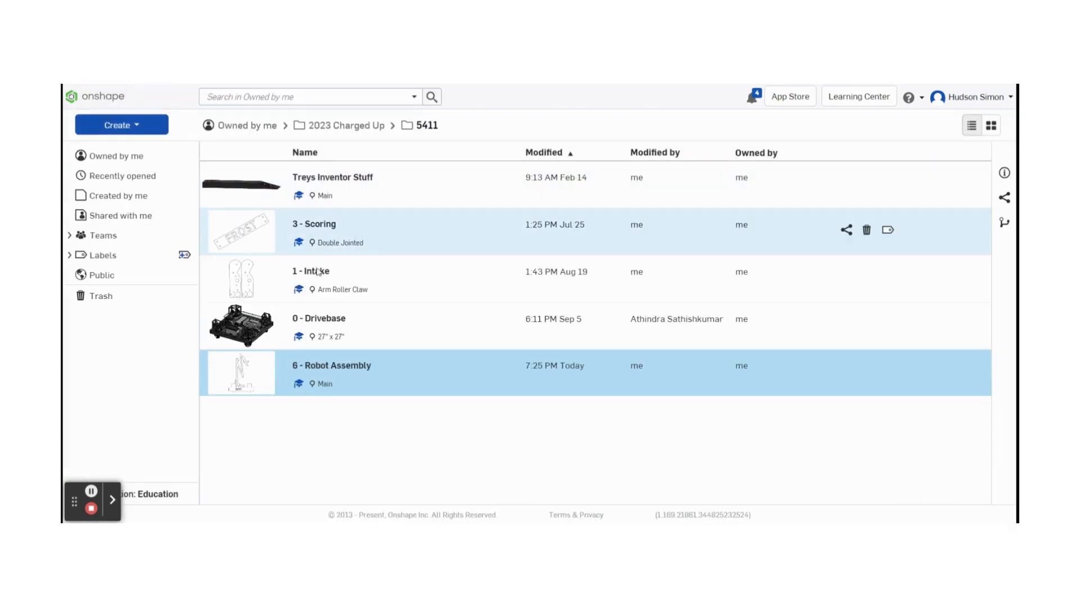
click(306, 224)
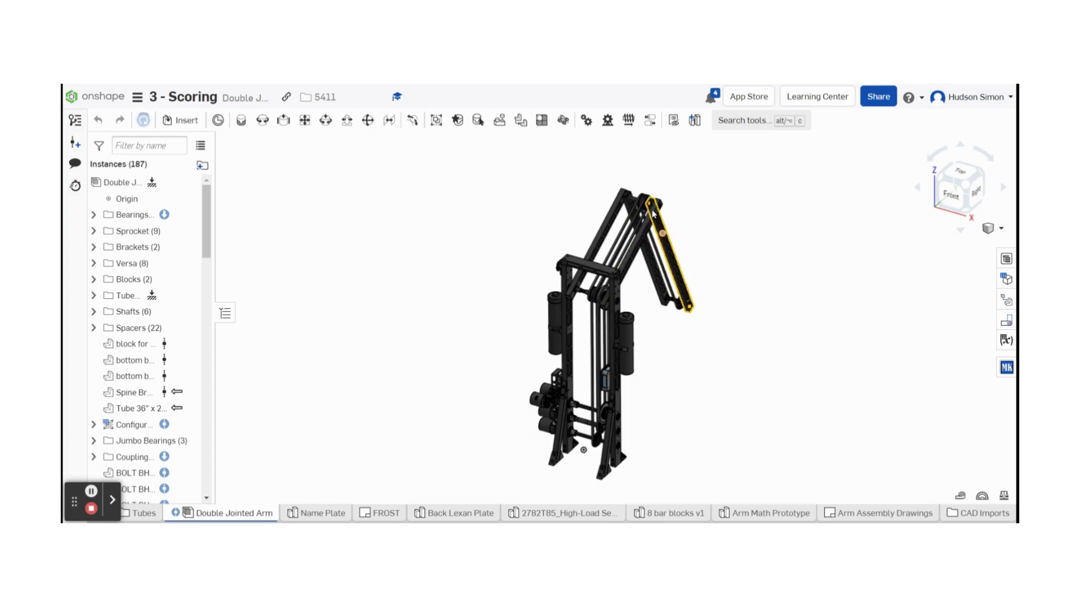
Step: Measure the distance between the two end faces of the arm's first-stage tube and return to the isometric view
scroll(679, 199, up, 5)
scroll(680, 197, down, 5)
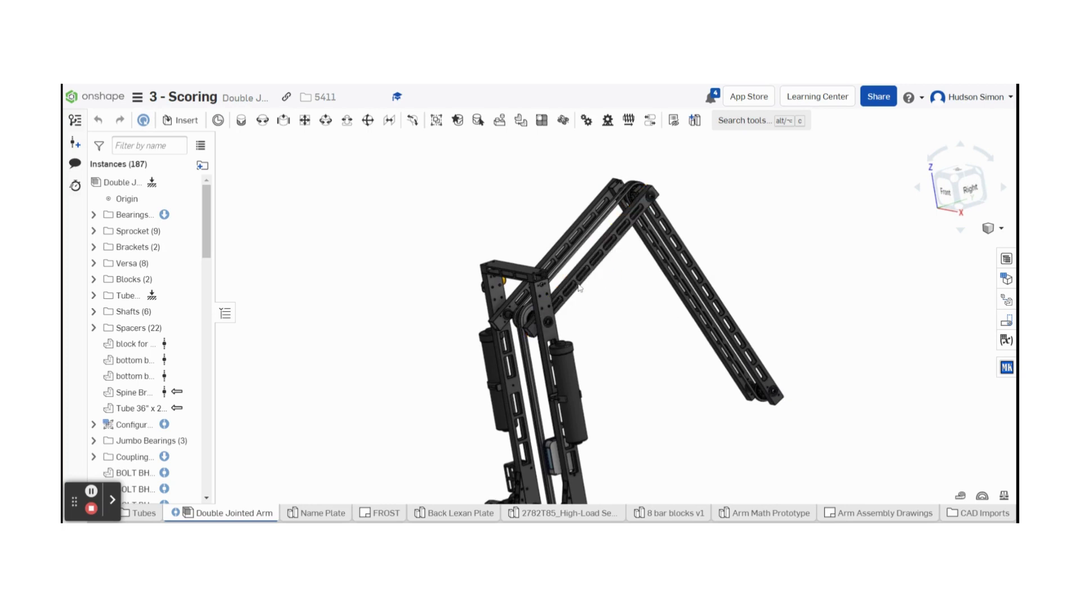
scroll(494, 358, up, 6)
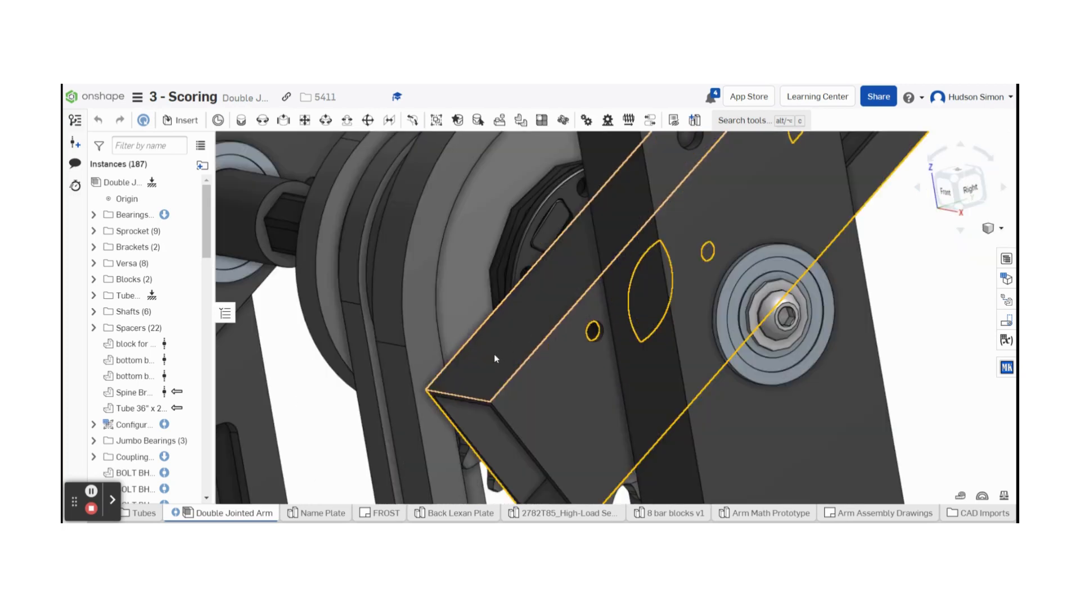
scroll(486, 403, up, 4)
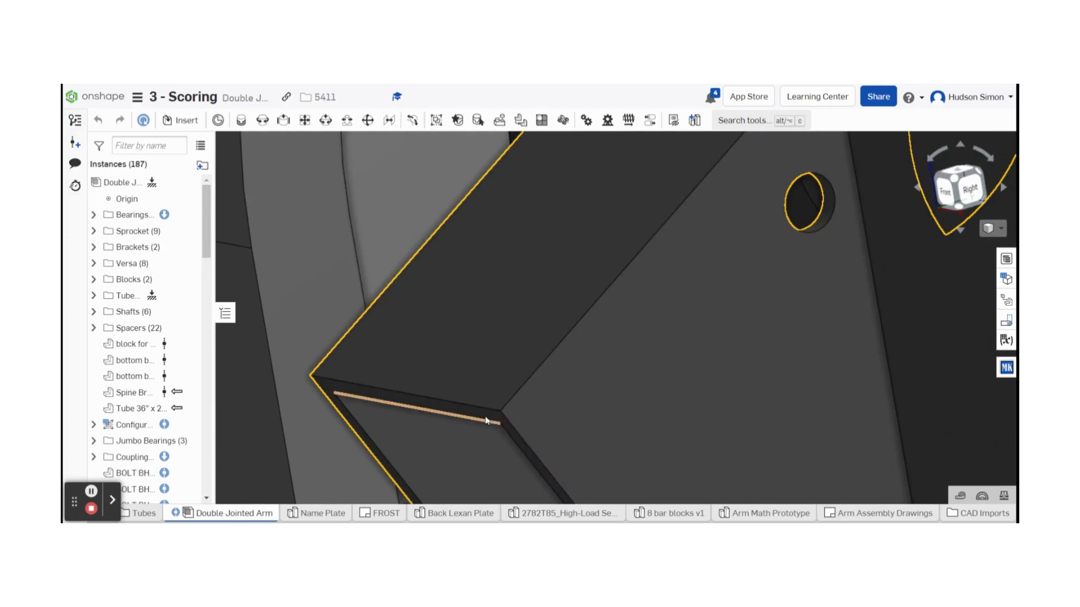
scroll(484, 413, down, 10)
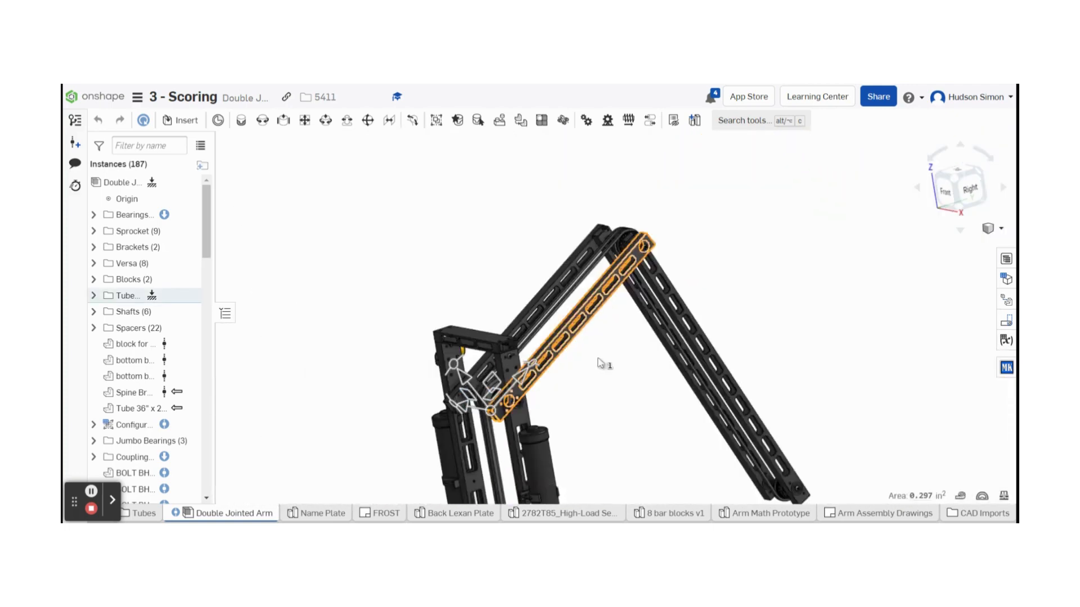
right_drag(582, 320, 551, 349)
scroll(509, 393, up, 10)
scroll(508, 392, up, 5)
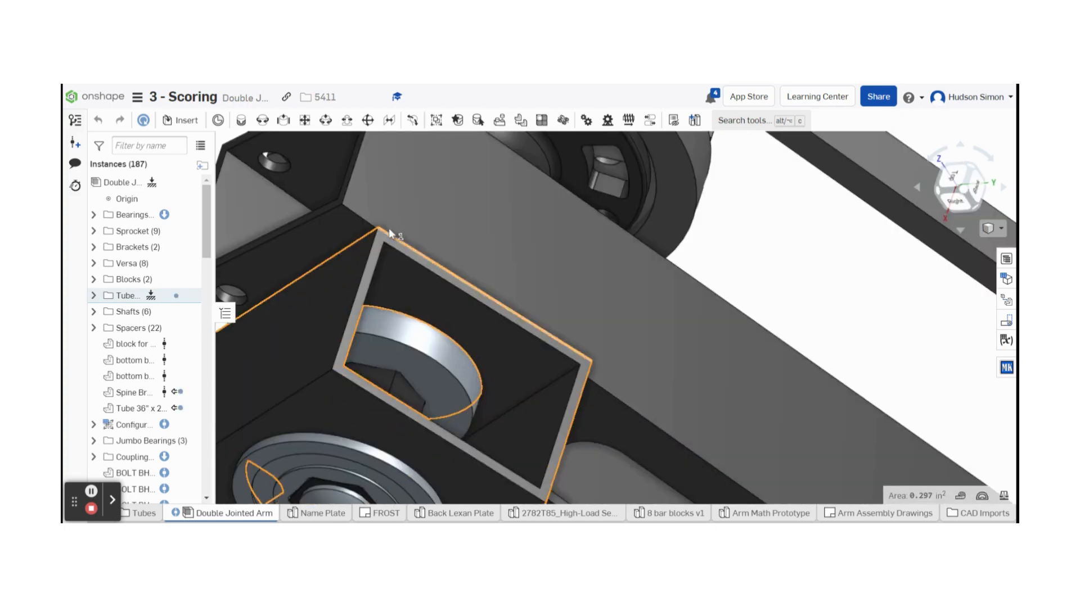
scroll(384, 241, up, 5)
scroll(358, 254, down, 15)
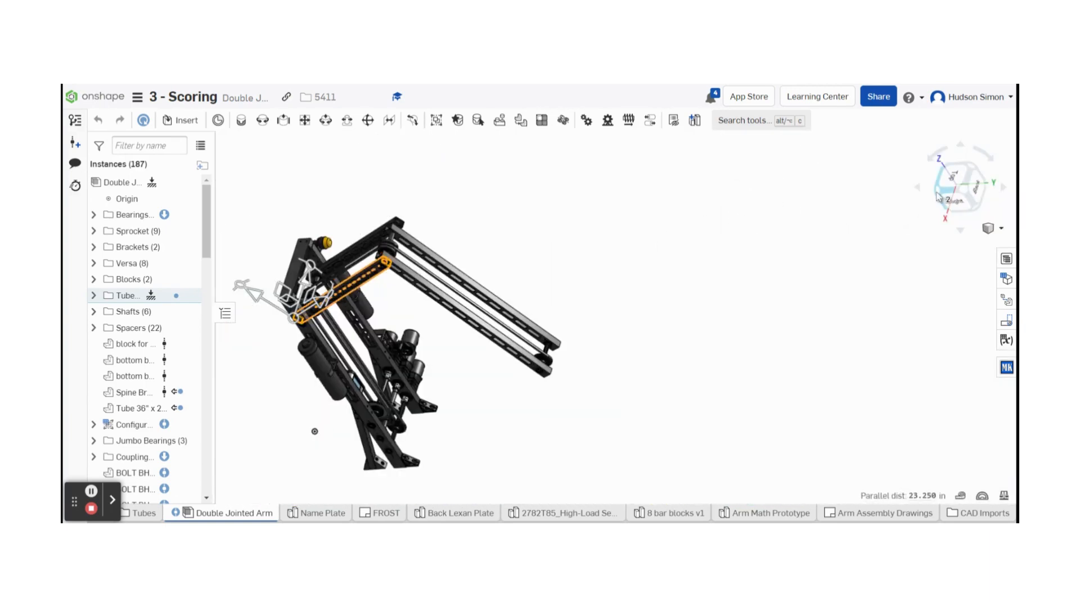
click(938, 197)
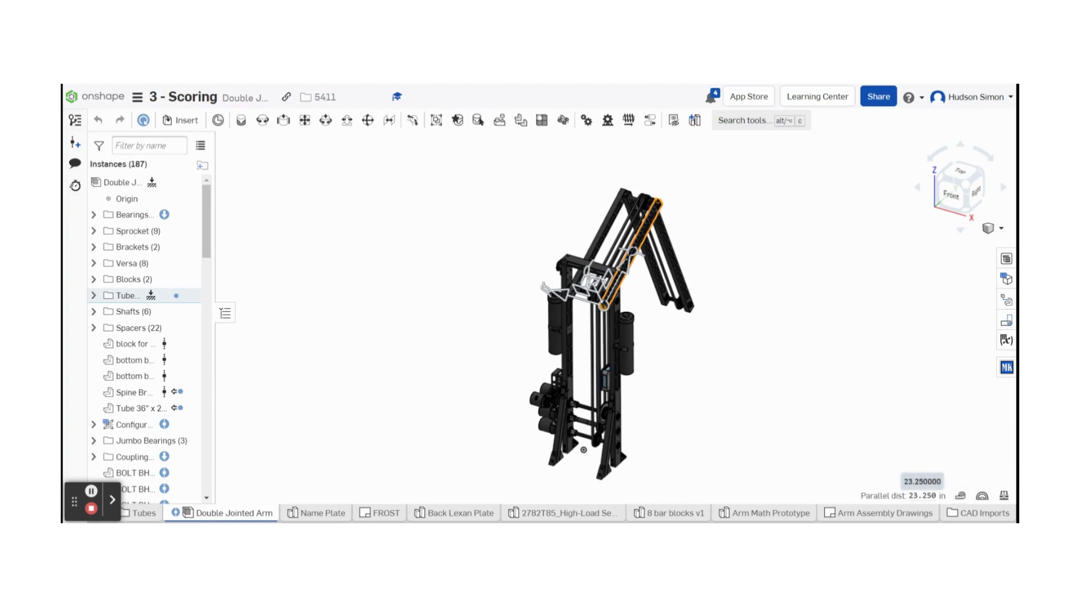
Step: Show the detailed measurements for the selected tube ends, review the maximum and parallel distances, and clear the selection
click(961, 497)
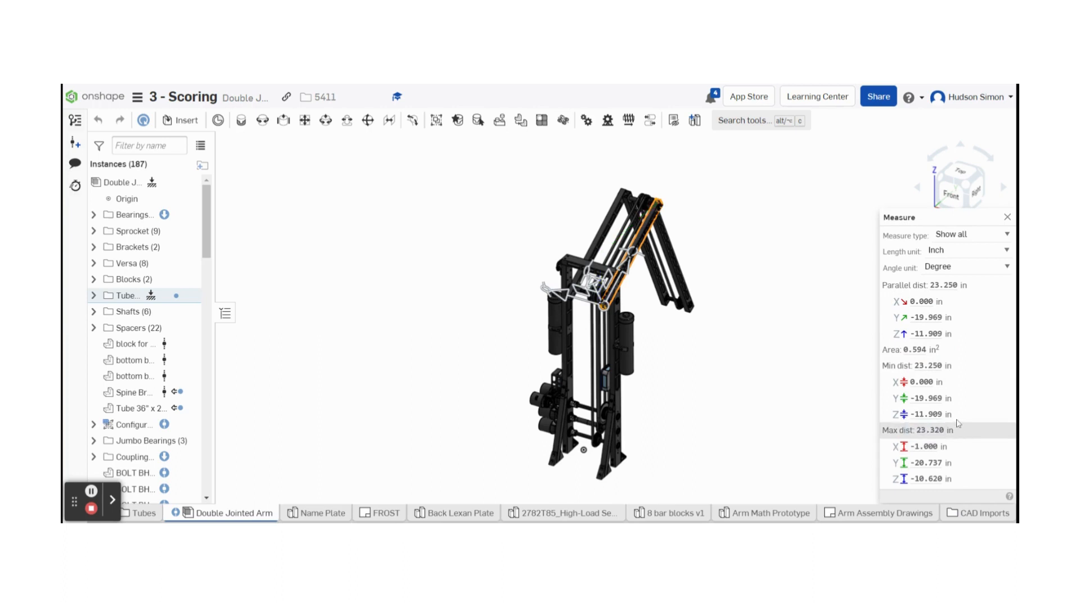
drag(949, 431, 889, 431)
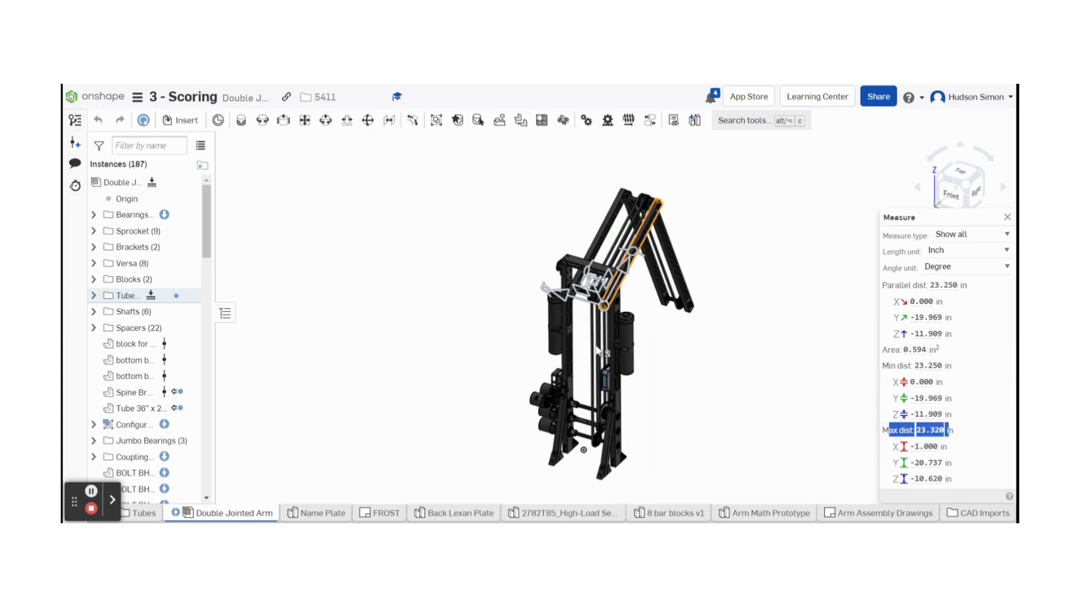
click(925, 445)
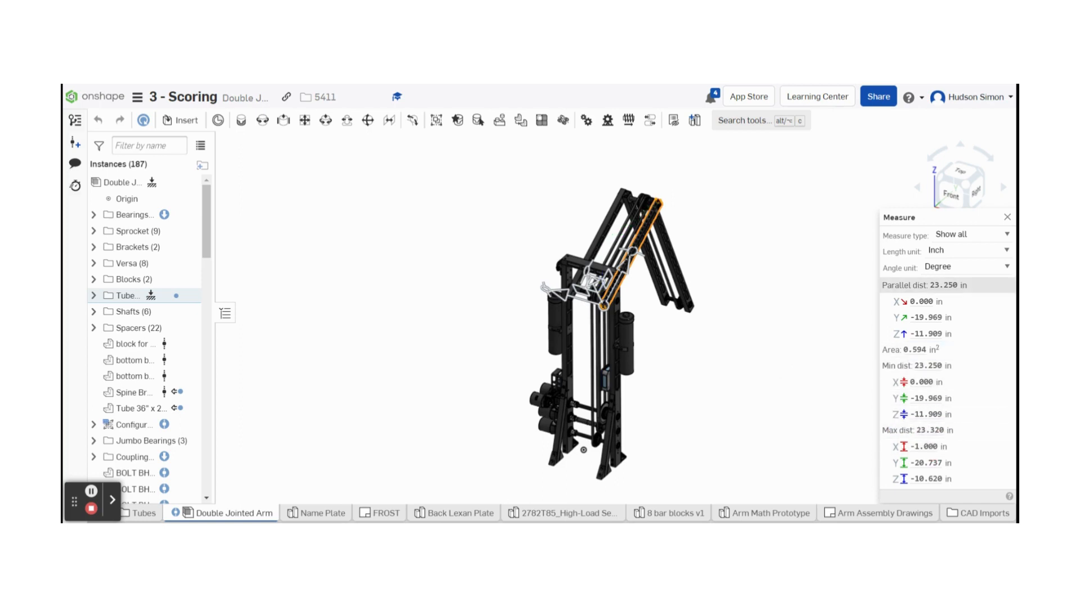
drag(930, 286, 988, 288)
click(977, 285)
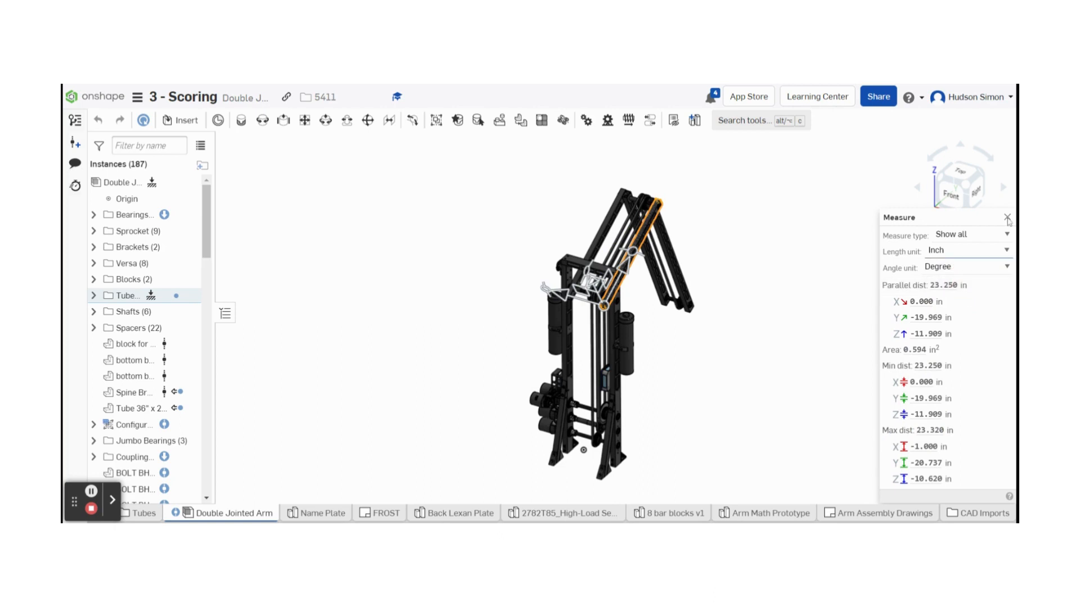
click(772, 329)
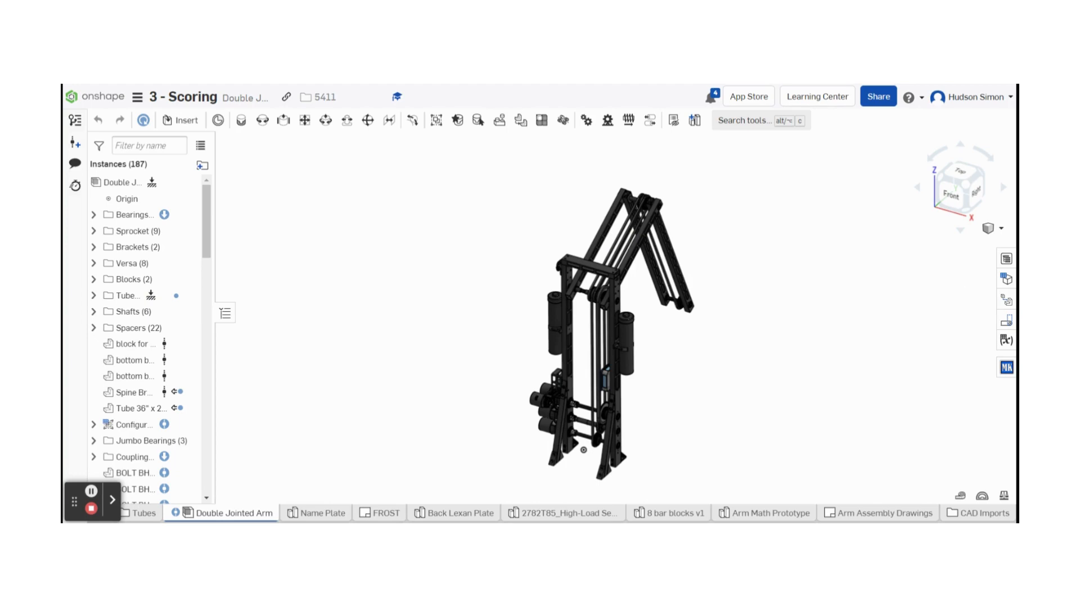
Step: Examine the arm's second-stage tubes and the elbow joint from the front and from behind
scroll(670, 239, up, 5)
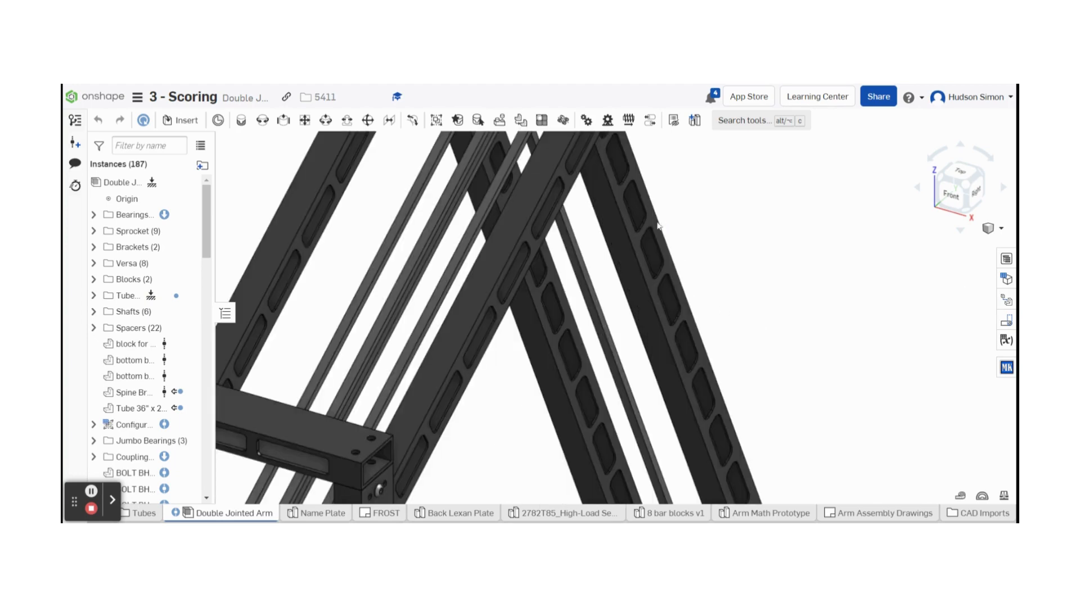
scroll(642, 221, down, 5)
scroll(641, 222, up, 5)
scroll(637, 228, down, 5)
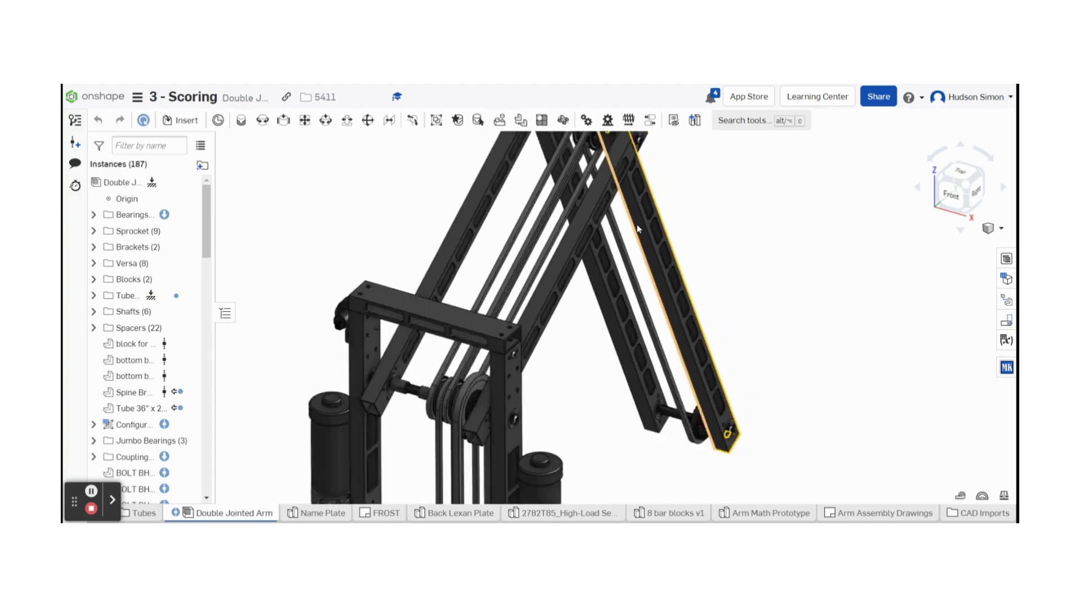
scroll(636, 228, up, 4)
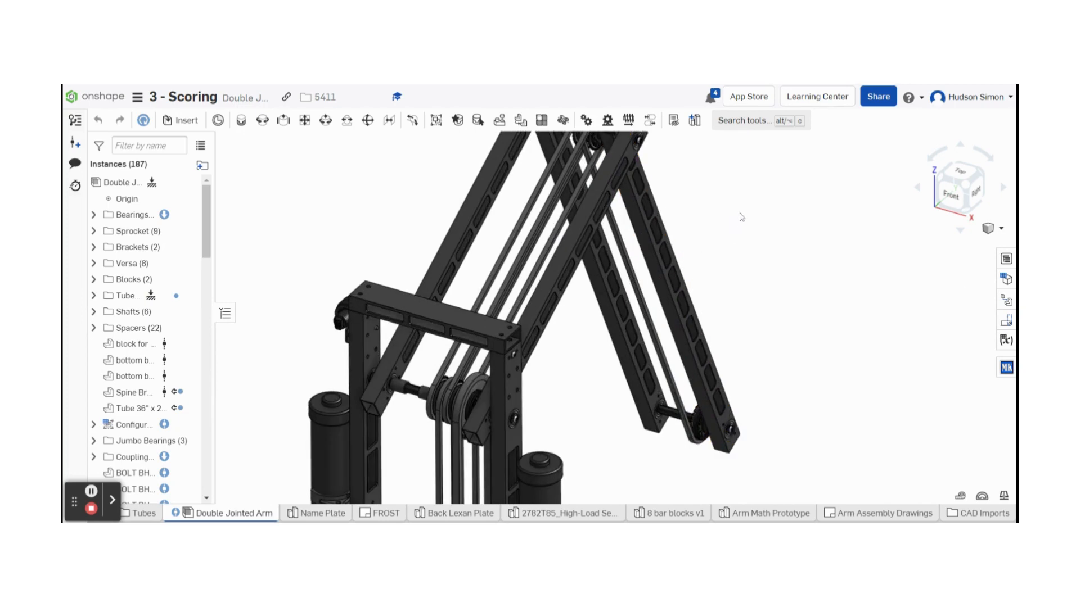
right_drag(775, 210, 654, 271)
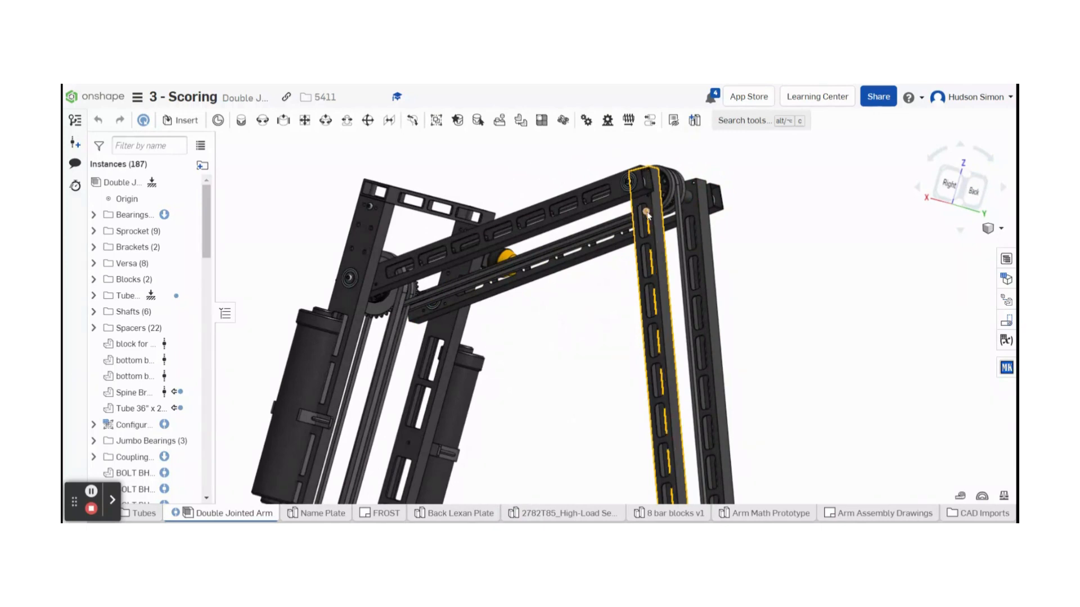
Step: Measure between the corner vertex and top edge of the first-stage tube's open end at the elbow, and clear the selection
click(652, 271)
click(596, 280)
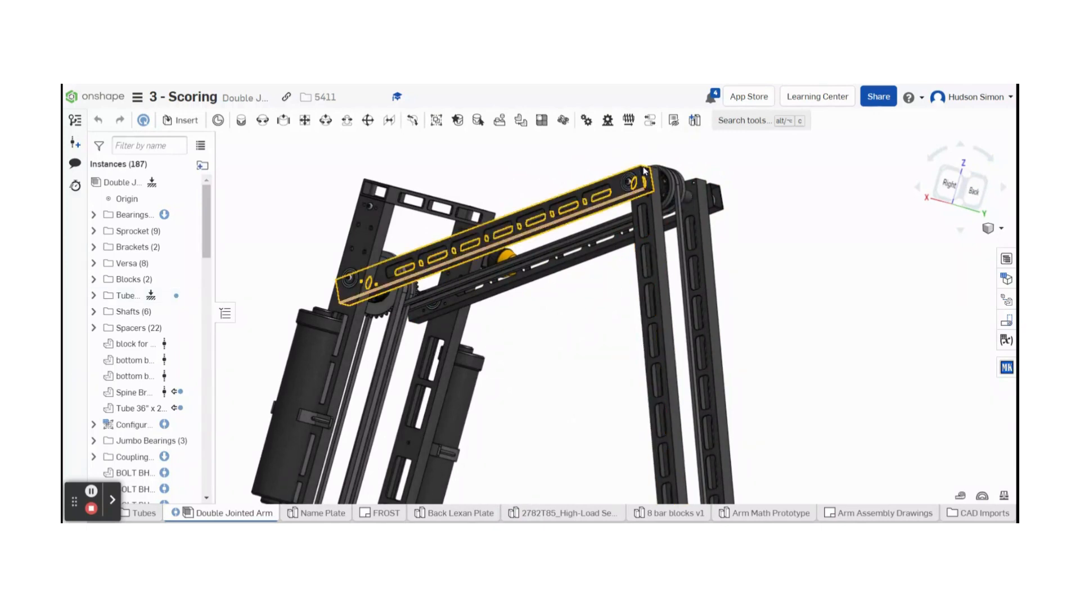
scroll(636, 179, up, 5)
scroll(637, 179, up, 3)
right_drag(637, 180, 610, 198)
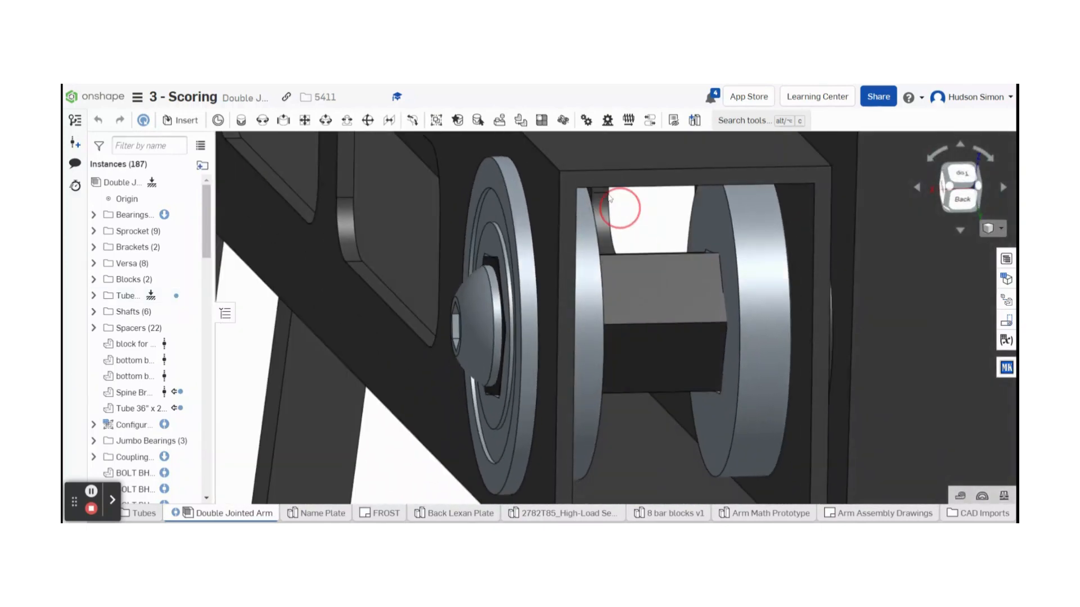
click(558, 172)
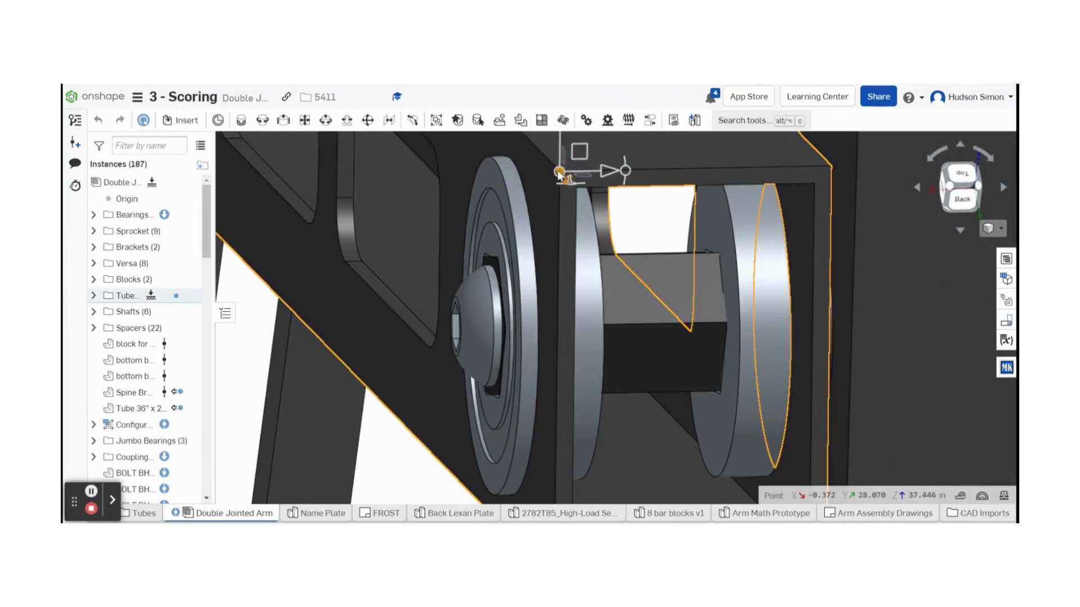
click(753, 168)
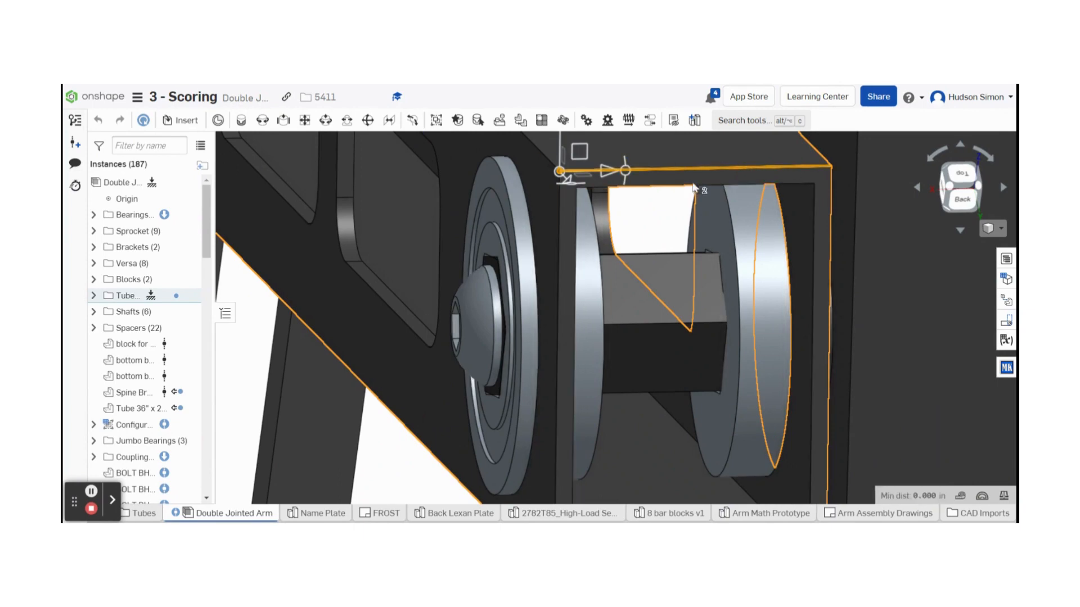
scroll(561, 255, down, 10)
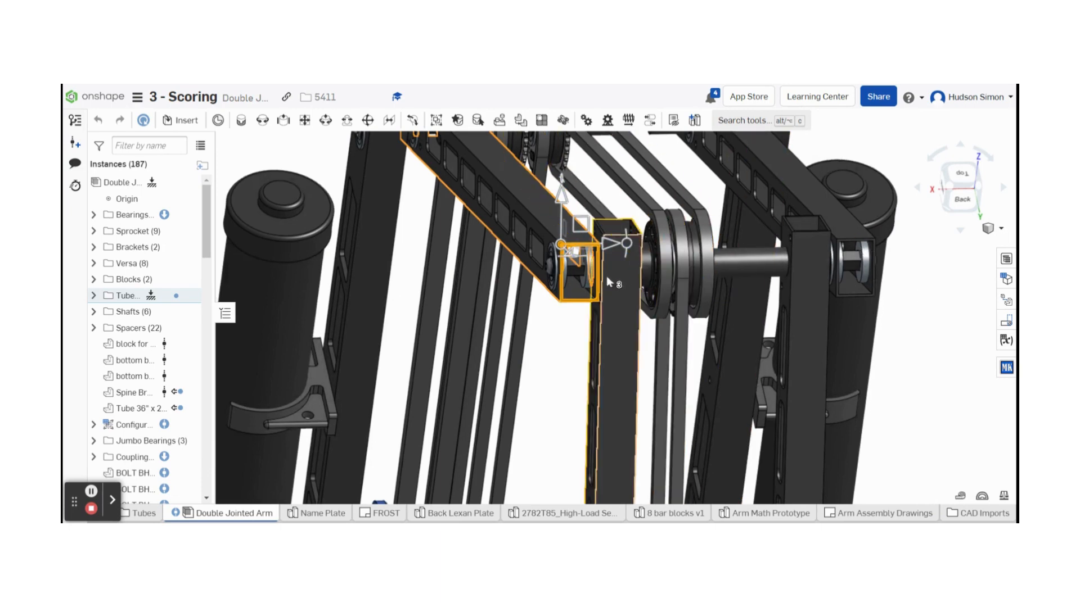
scroll(606, 276, up, 10)
scroll(559, 283, down, 10)
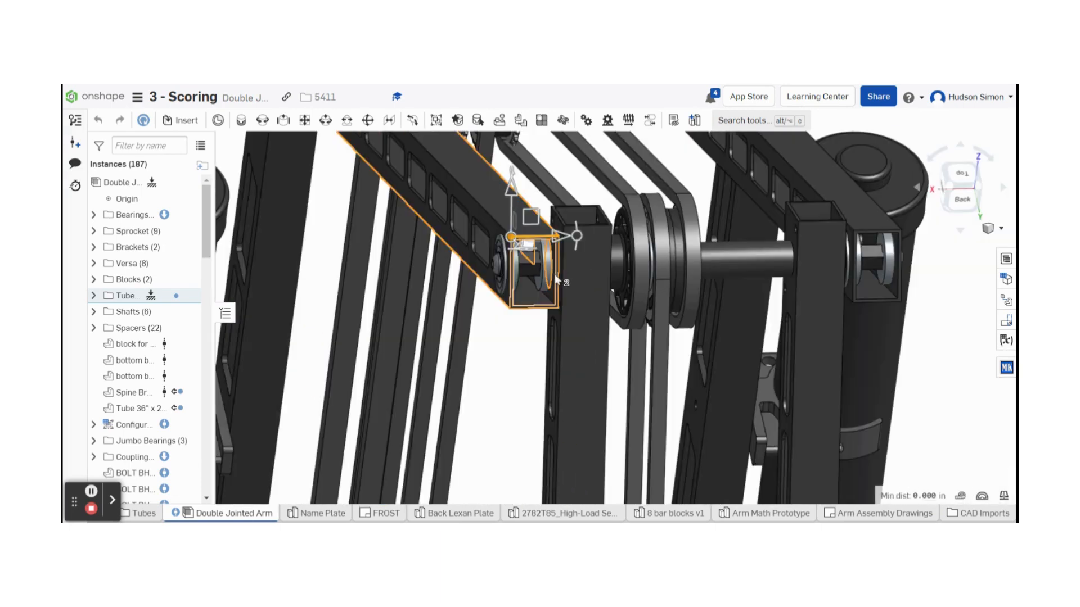
click(879, 296)
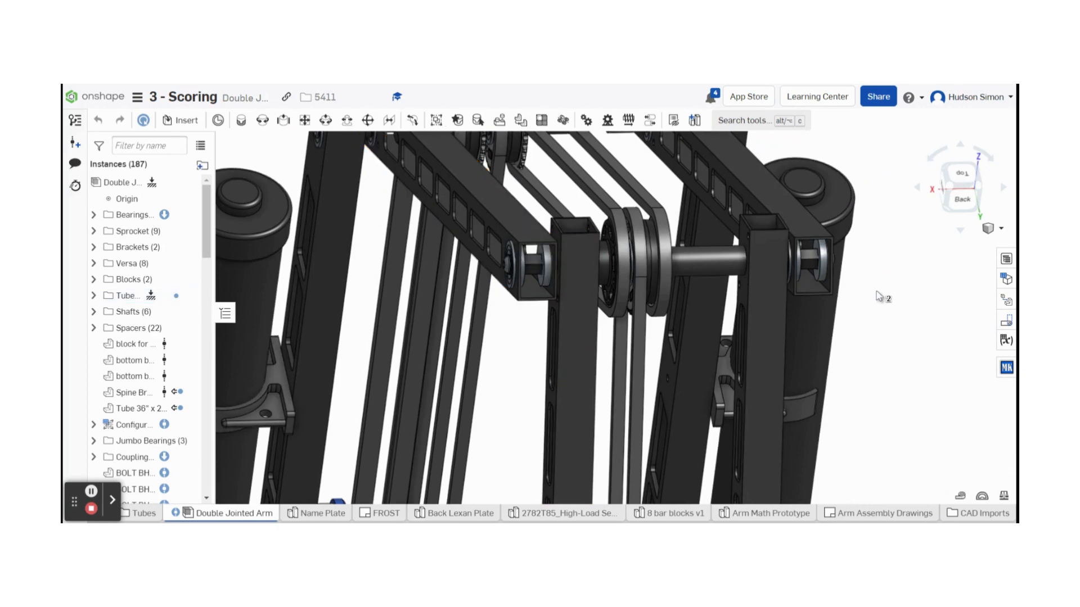
Step: Examine the first-stage tube from the isometric view and inspect its bearing and bolt at the elbow joint
click(948, 191)
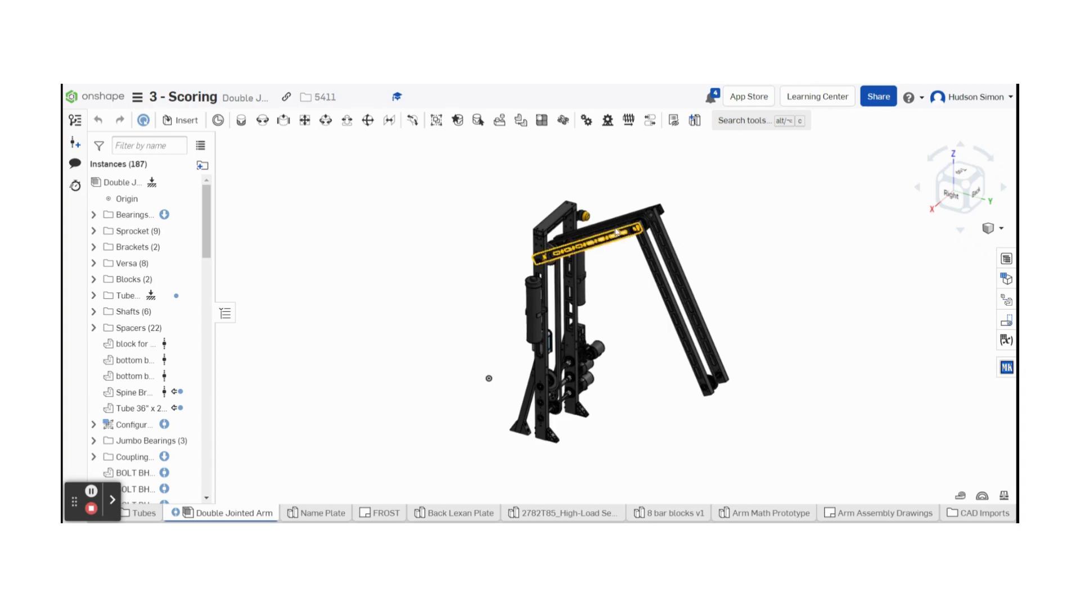
scroll(618, 227, up, 6)
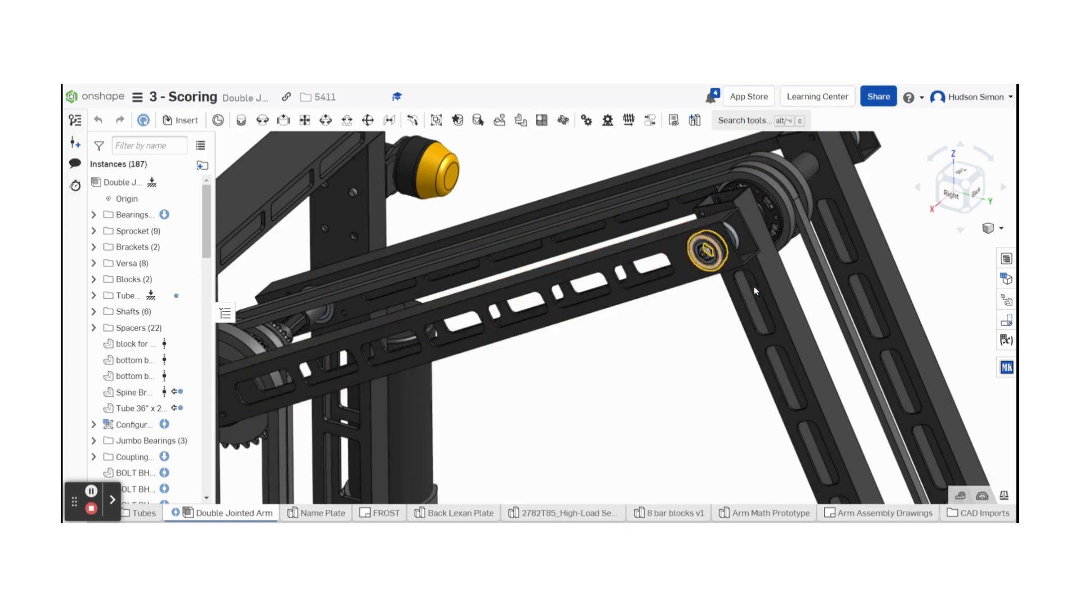
scroll(684, 250, down, 5)
middle_drag(768, 300, 680, 244)
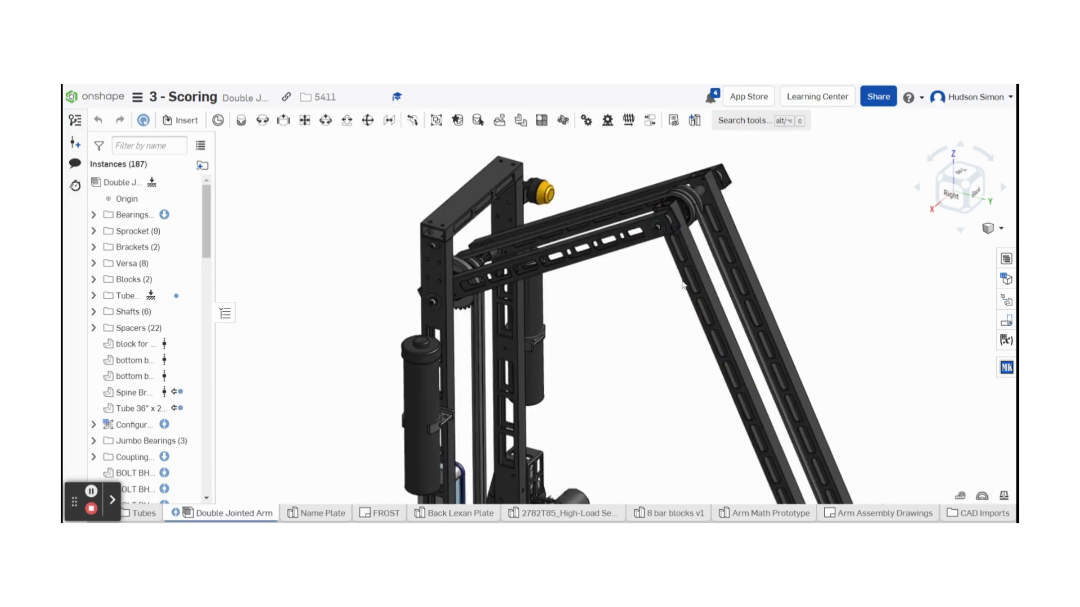
scroll(684, 284, down, 5)
middle_drag(686, 283, 665, 269)
scroll(663, 269, up, 4)
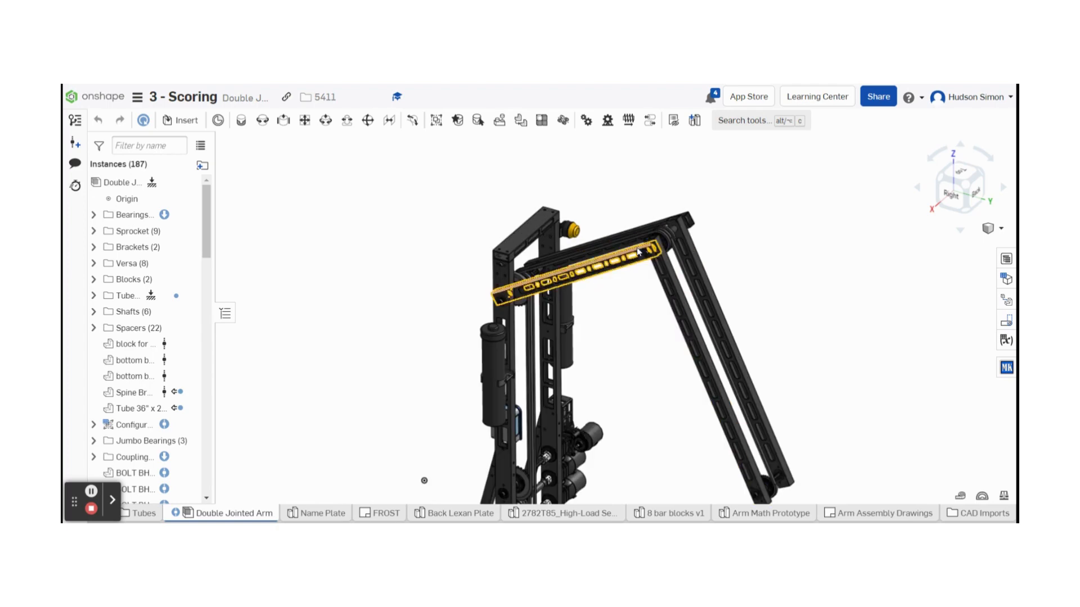
scroll(643, 253, up, 5)
drag(668, 309, 634, 234)
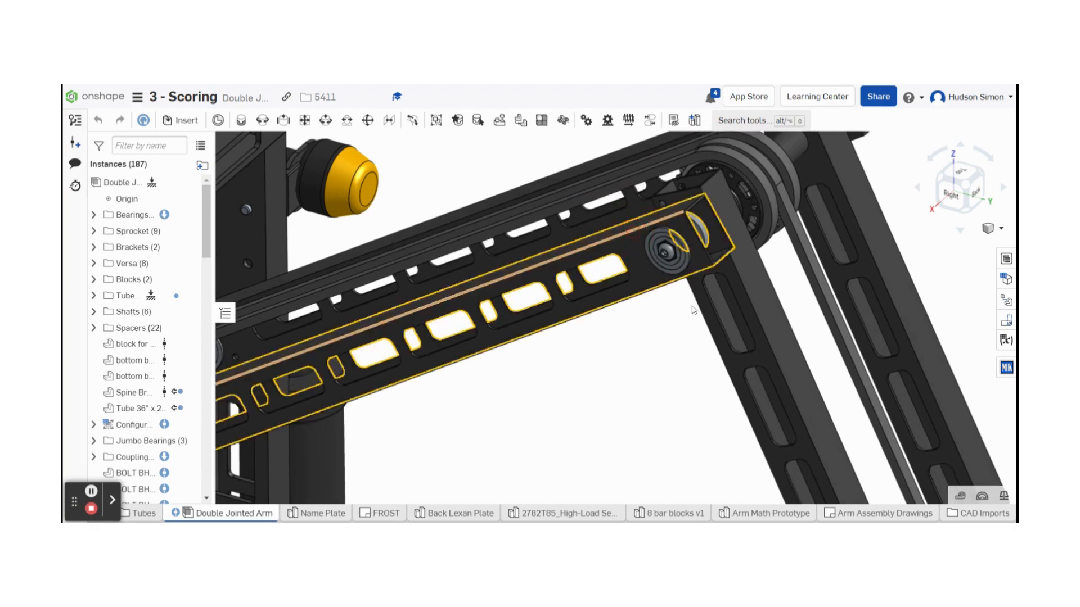
scroll(675, 242, up, 5)
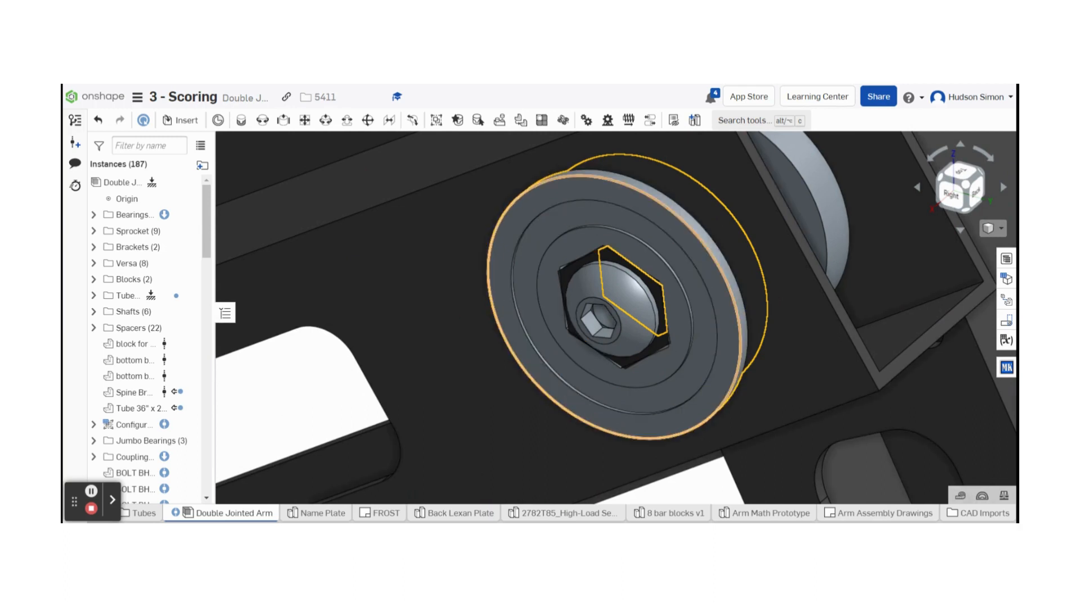
Step: Measure the center distance between the outer bearing edges at the two ends of the first-stage tube
click(660, 204)
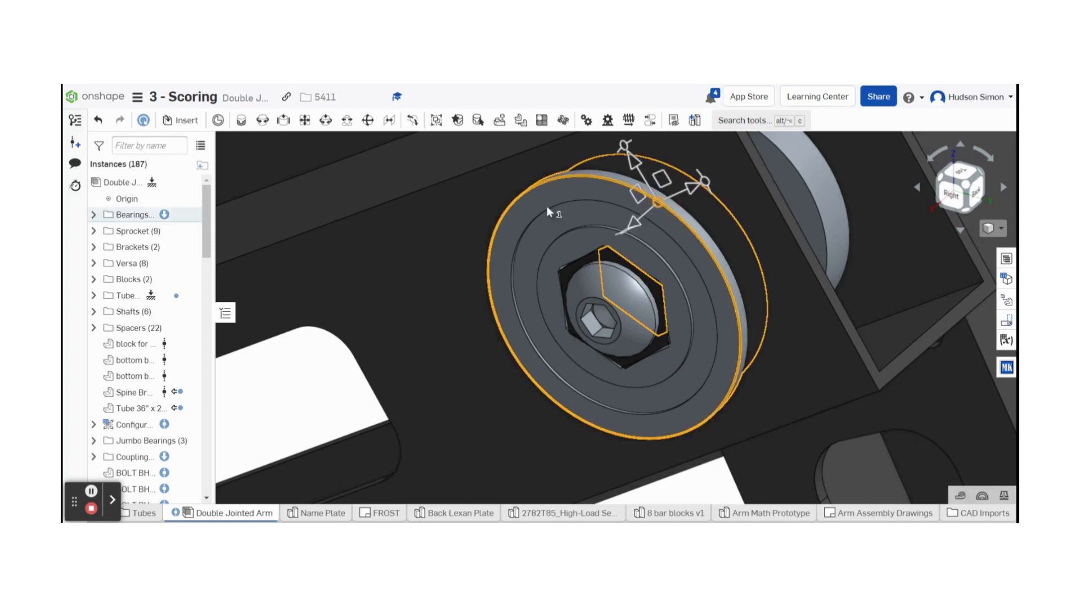
scroll(683, 208, down, 3)
mouse_move(679, 234)
right_down()
mouse_move(704, 240)
mouse_move(696, 231)
right_up()
scroll(696, 231, down, 8)
middle_drag(593, 254, 655, 242)
scroll(518, 278, up, 1)
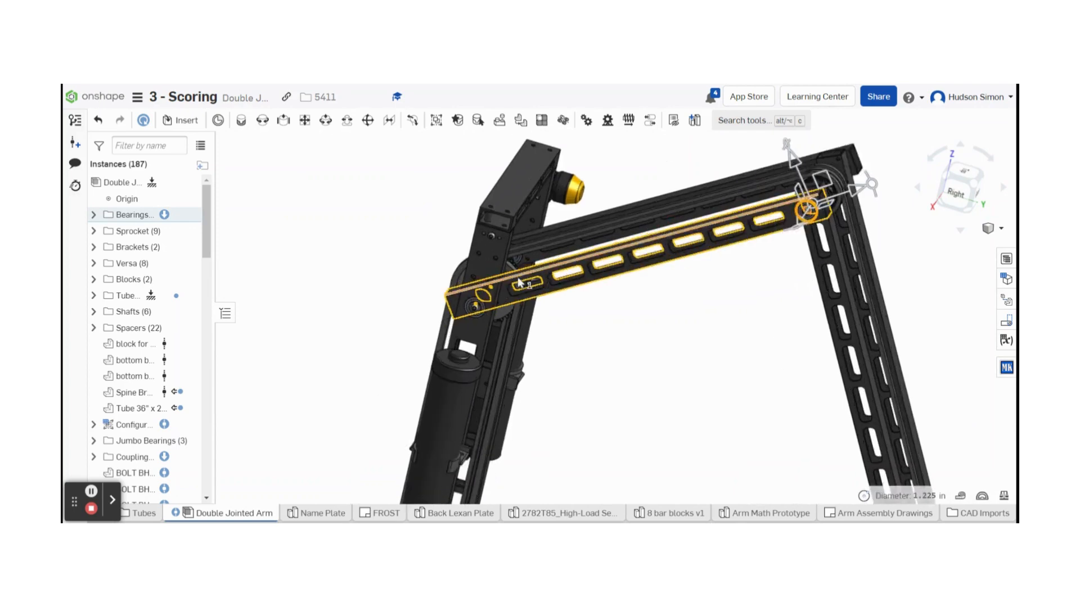
scroll(517, 276, up, 6)
right_drag(436, 311, 409, 294)
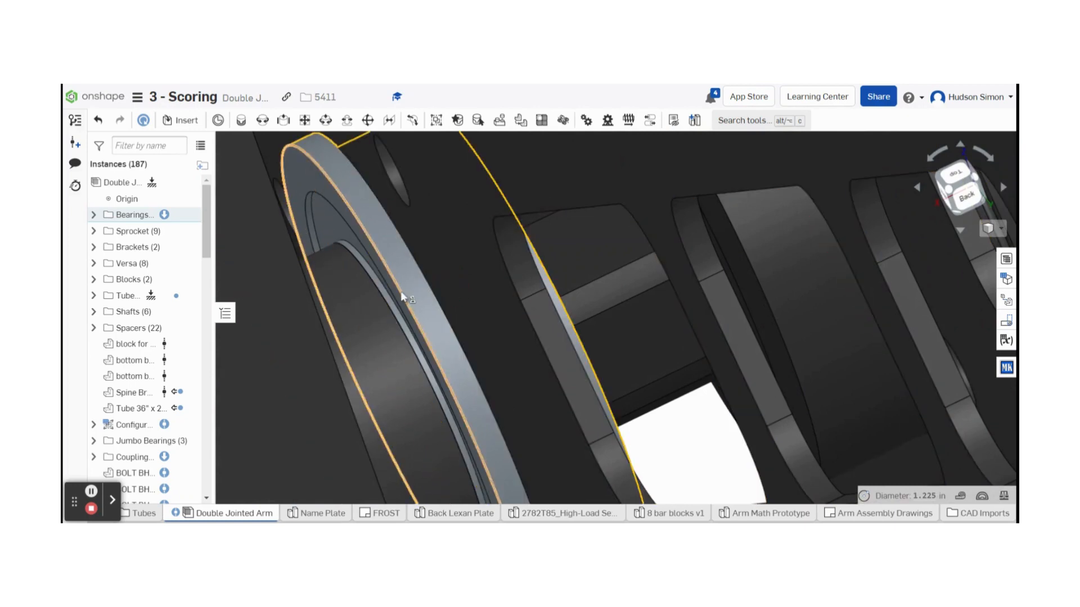
click(398, 291)
scroll(610, 301, down, 5)
scroll(612, 300, down, 5)
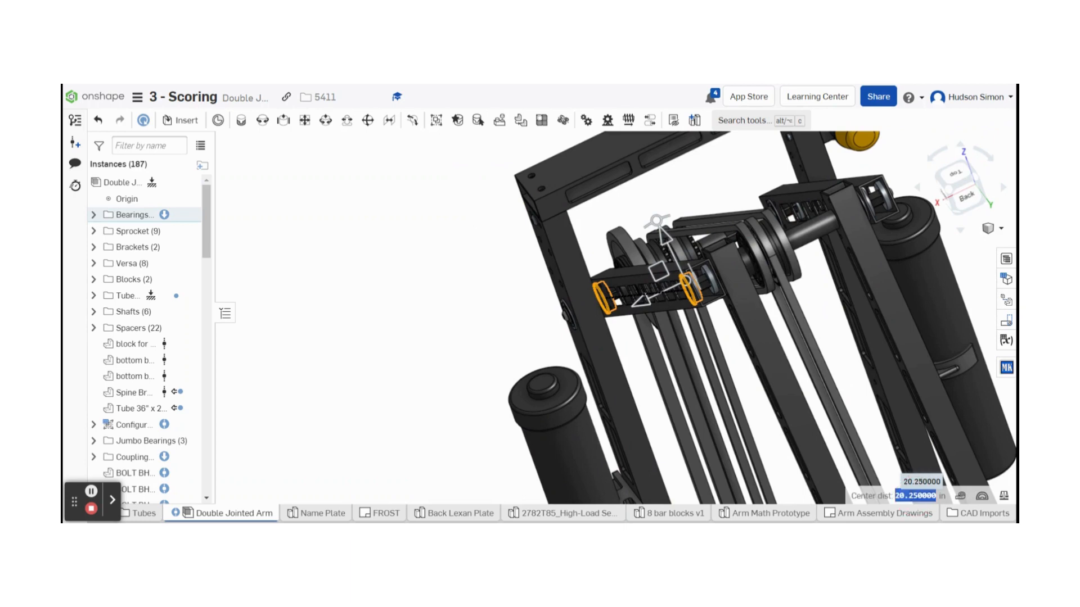
Step: Review all measurements between the two bearings in the right view, including the center distance components, and clear the selection
click(899, 496)
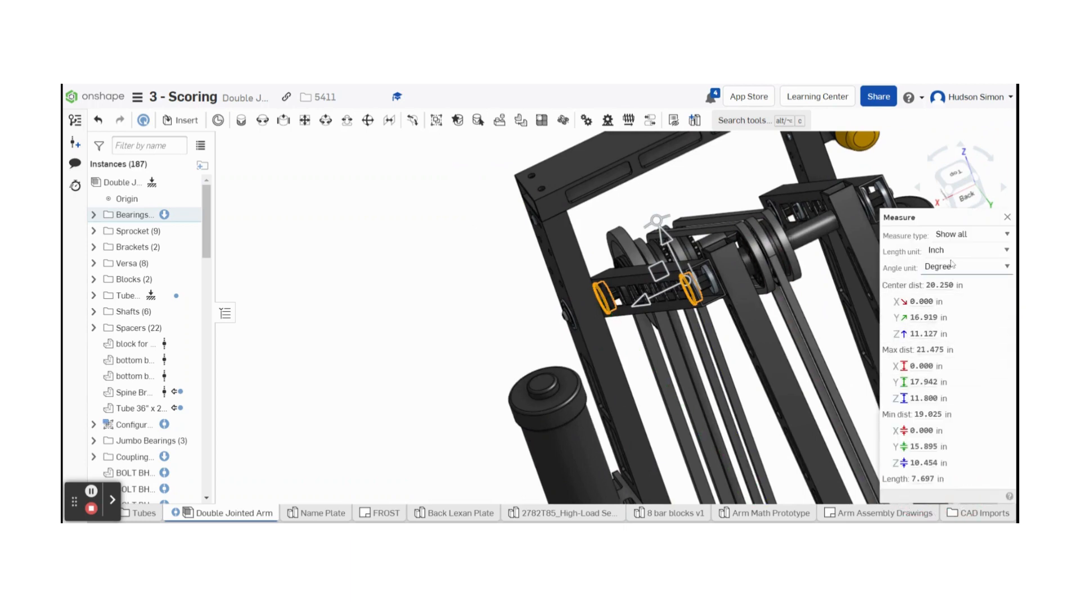
click(945, 198)
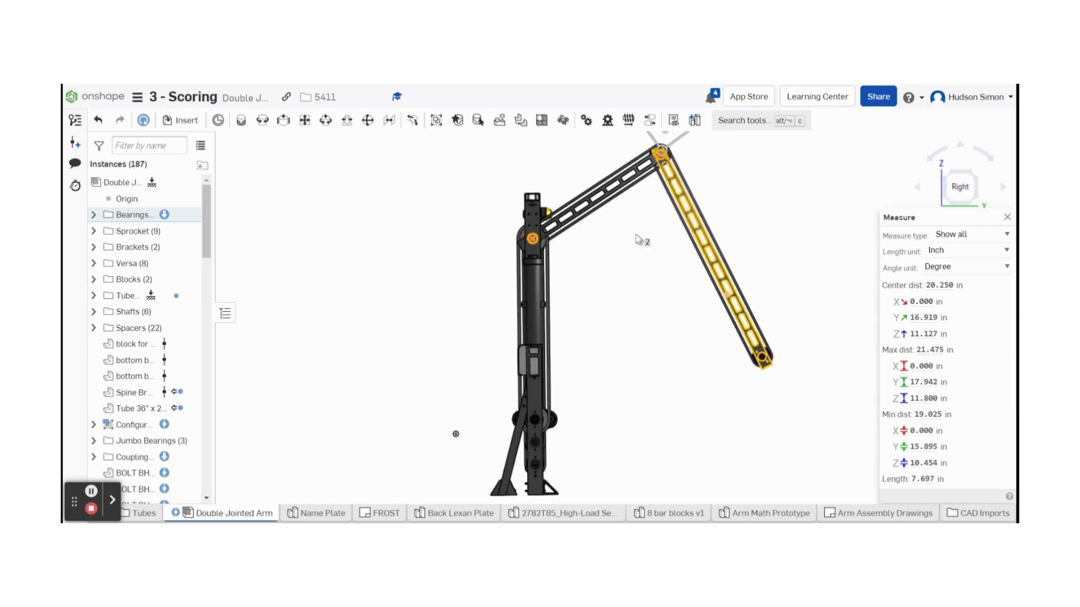
middle_drag(640, 241, 648, 296)
mouse_move(916, 308)
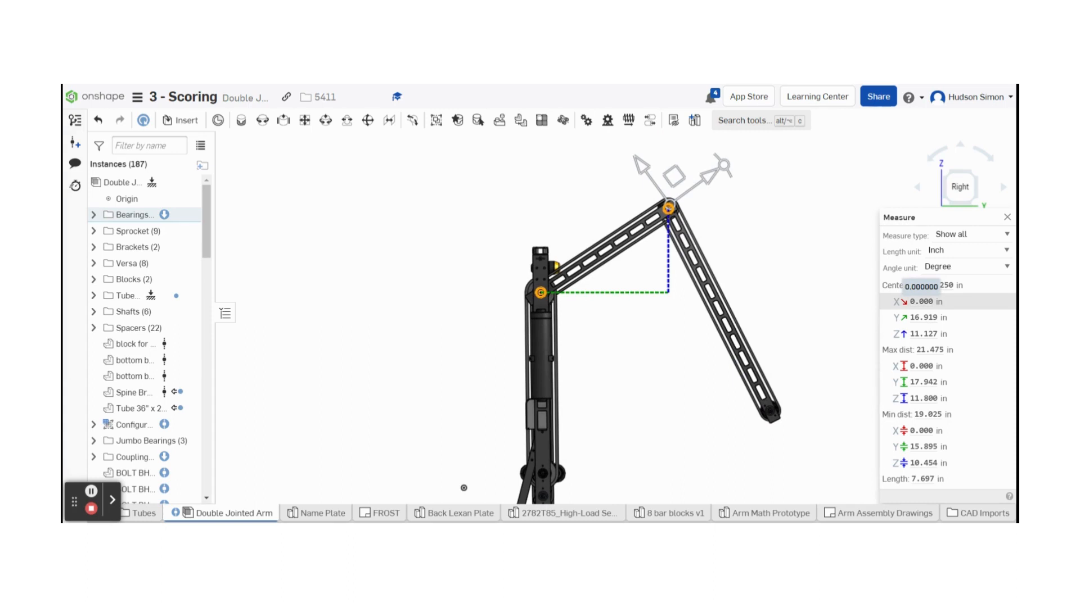
click(923, 303)
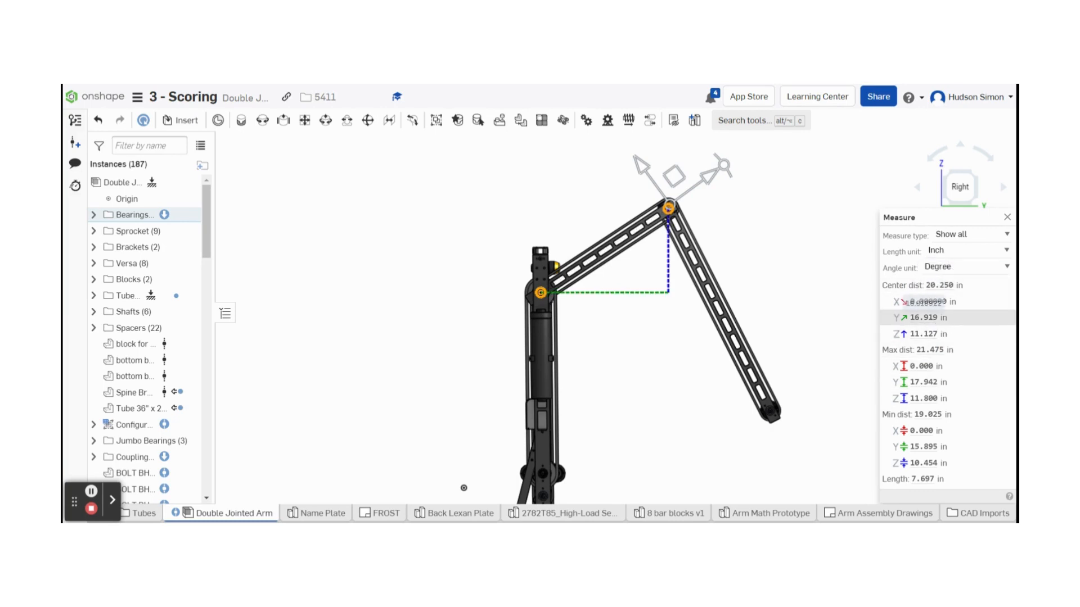
double_click(952, 286)
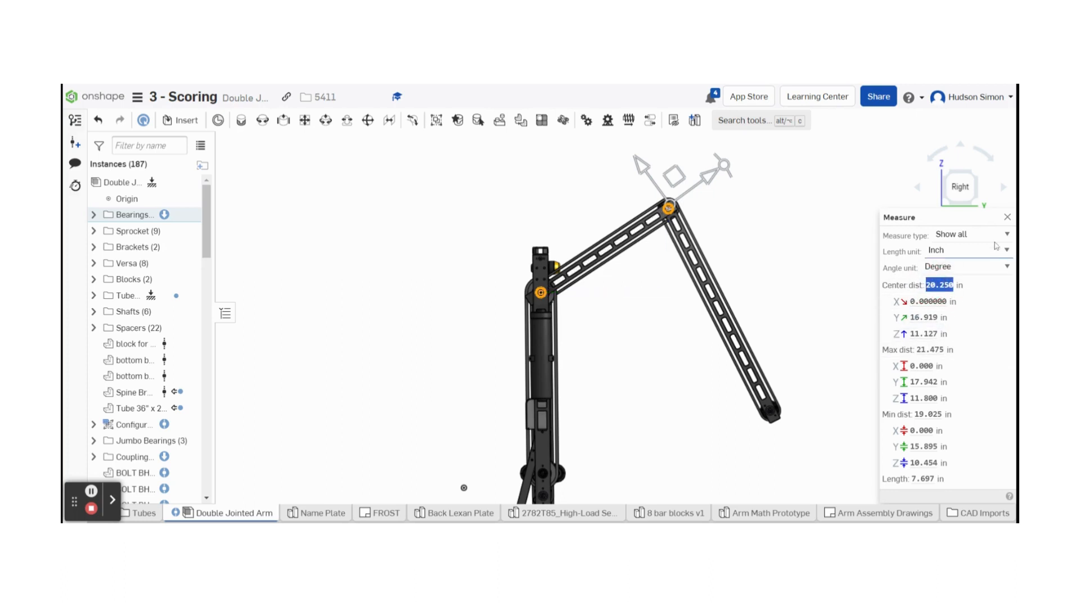
click(1007, 220)
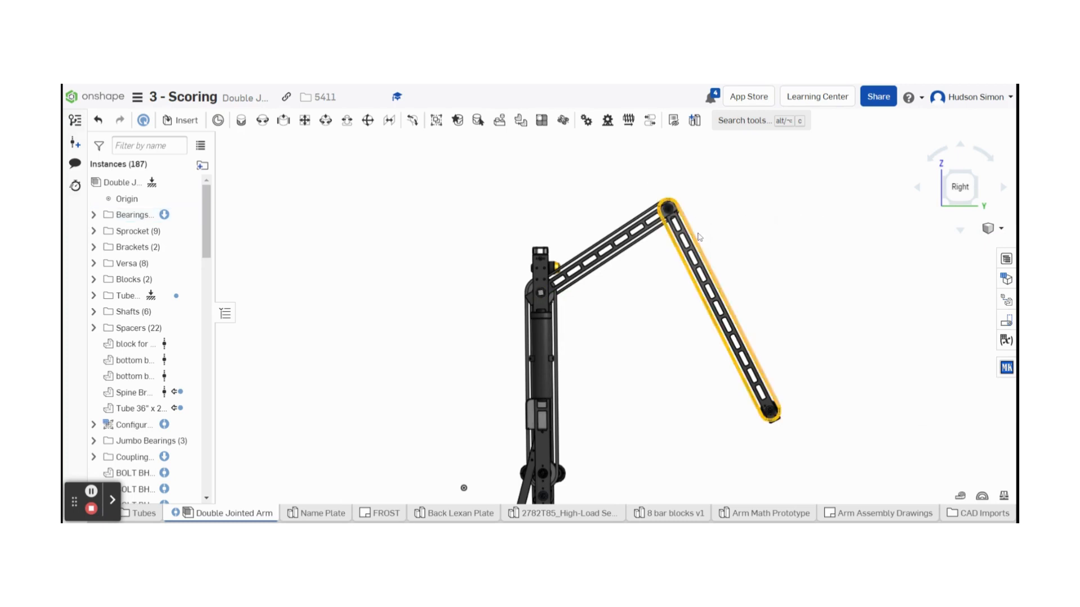
Step: Select the underside face of the first-stage tube near the elbow joint
scroll(666, 220, up, 10)
right_drag(664, 218, 618, 225)
scroll(648, 200, down, 6)
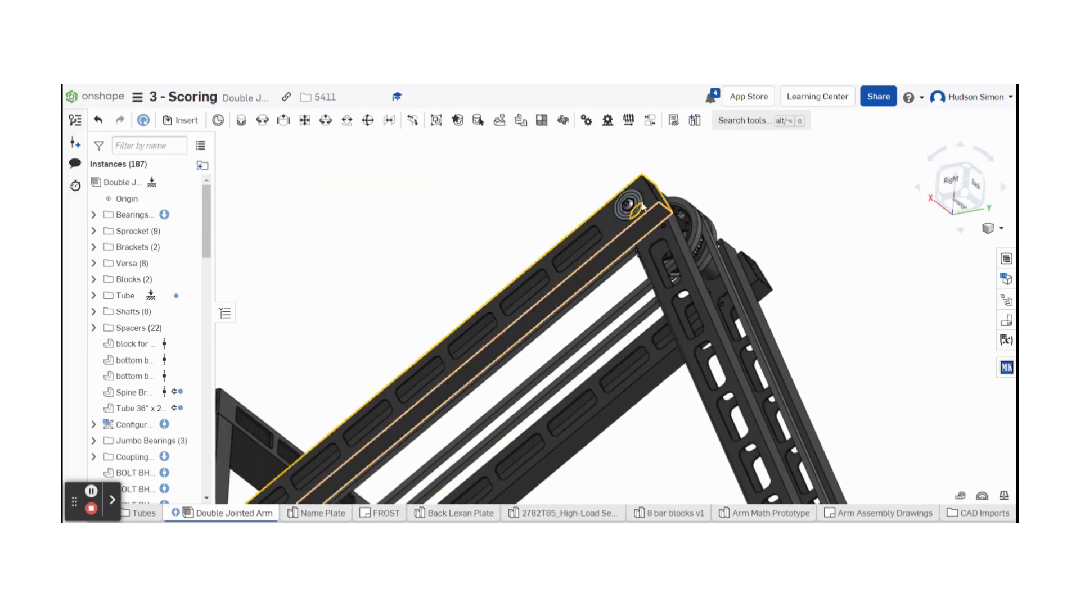
scroll(625, 207, up, 8)
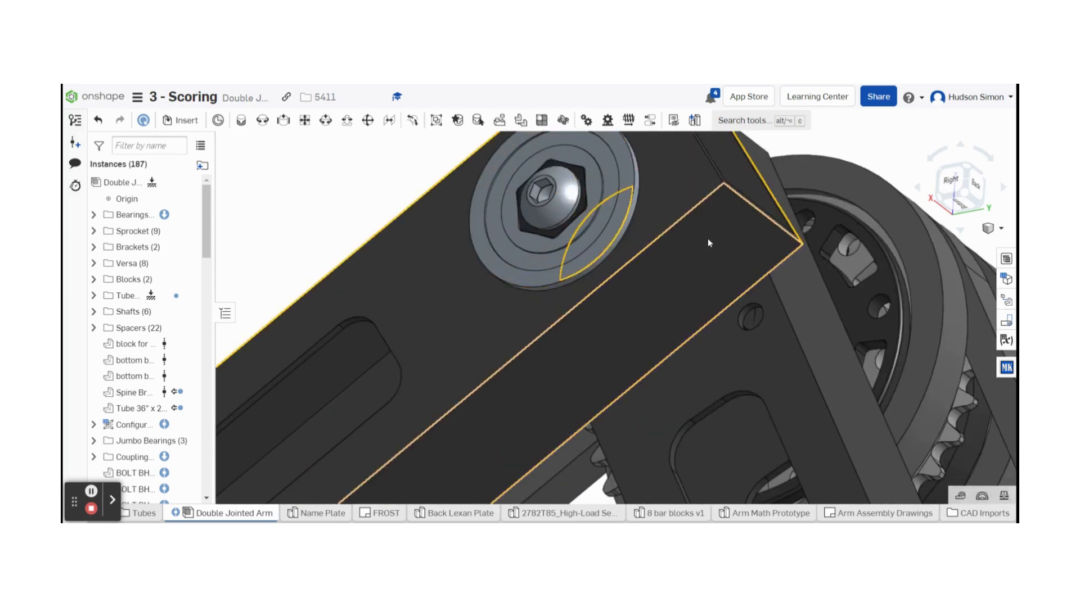
click(707, 244)
scroll(727, 261, down, 5)
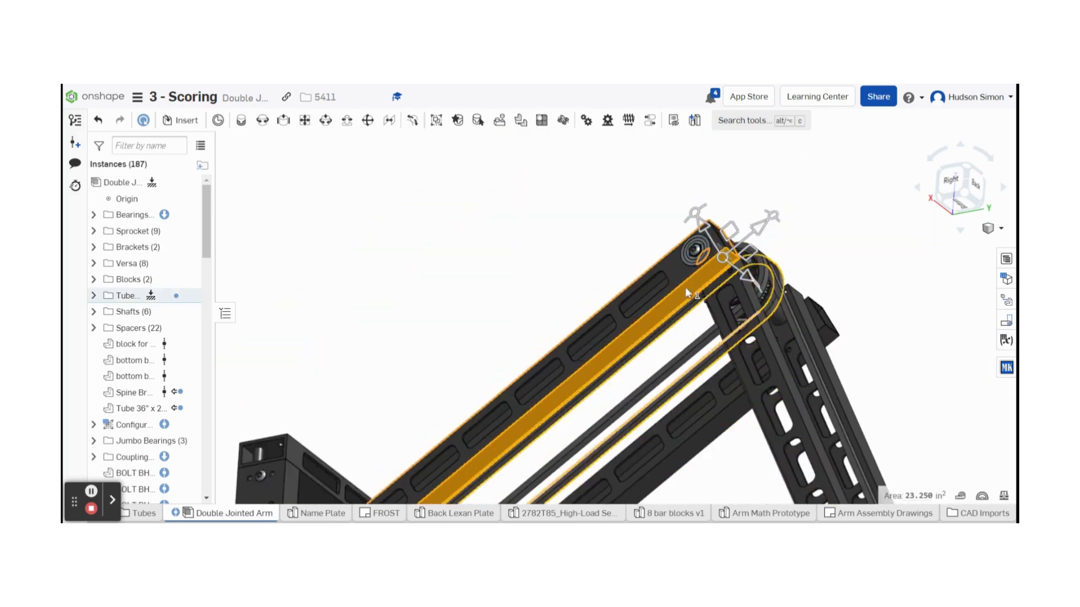
scroll(702, 280, down, 2)
scroll(703, 279, up, 5)
scroll(702, 280, down, 3)
scroll(702, 279, down, 4)
middle_drag(703, 279, 672, 212)
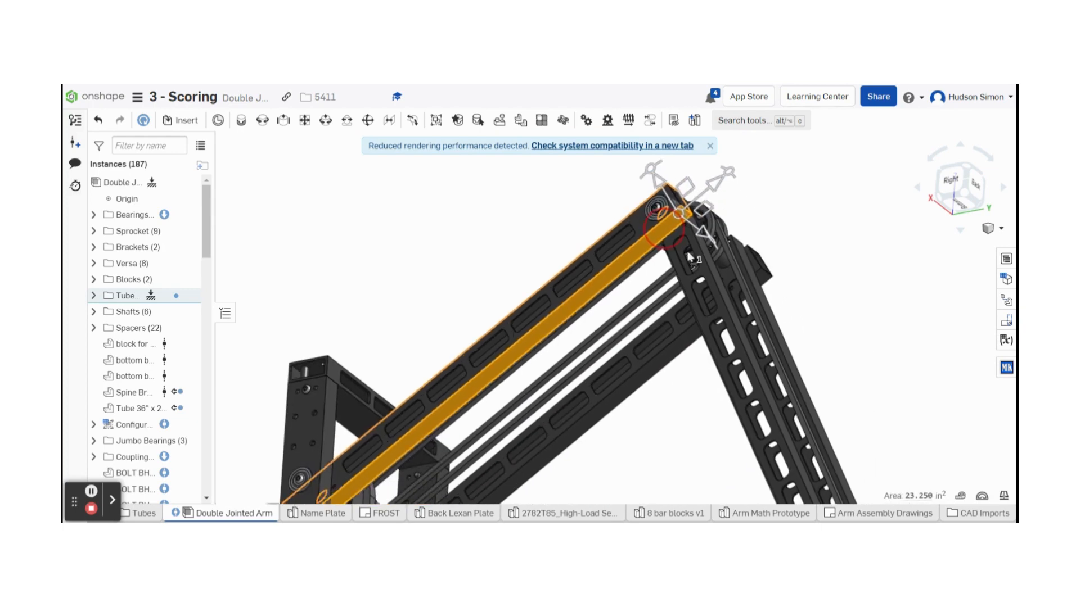
Step: Add the second-stage tube's face to the selection and check the angle between the two tubes in the right view
right_drag(750, 355, 752, 238)
scroll(763, 190, up, 10)
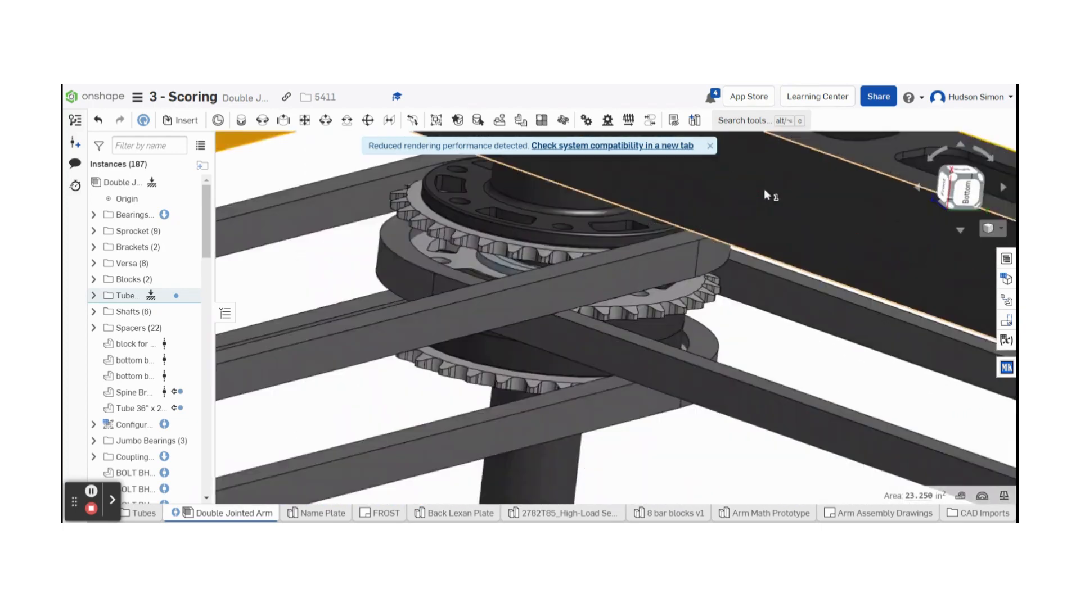
click(764, 189)
scroll(764, 188, down, 10)
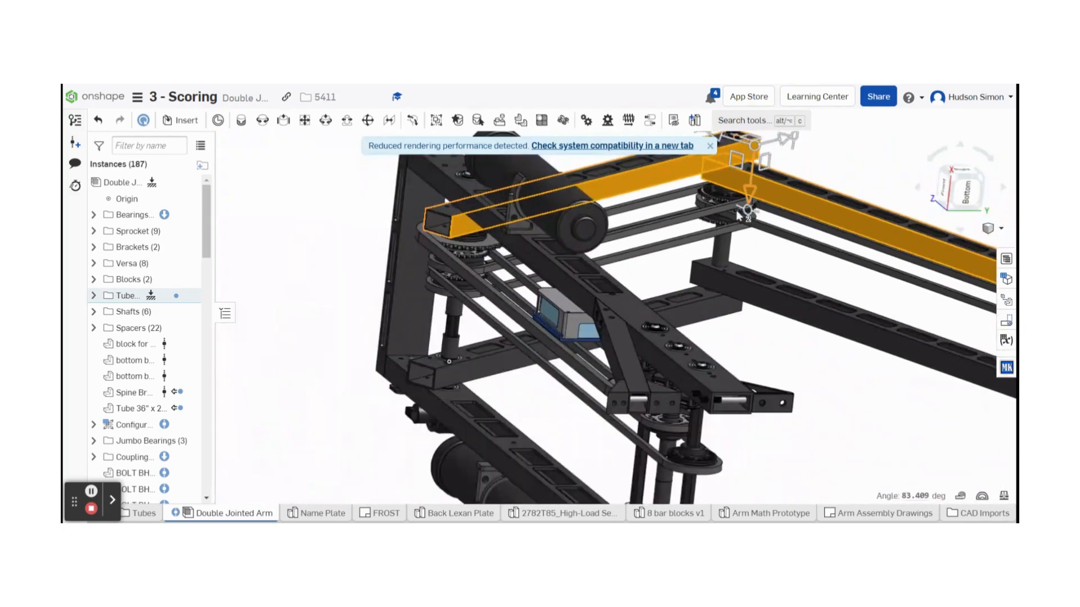
right_drag(763, 198, 888, 183)
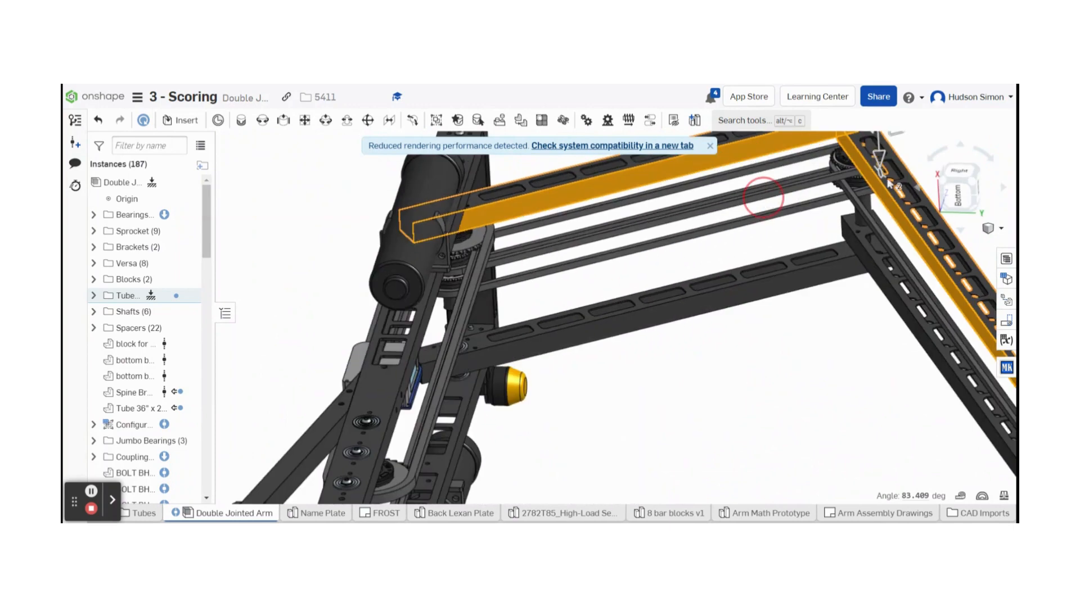
click(953, 178)
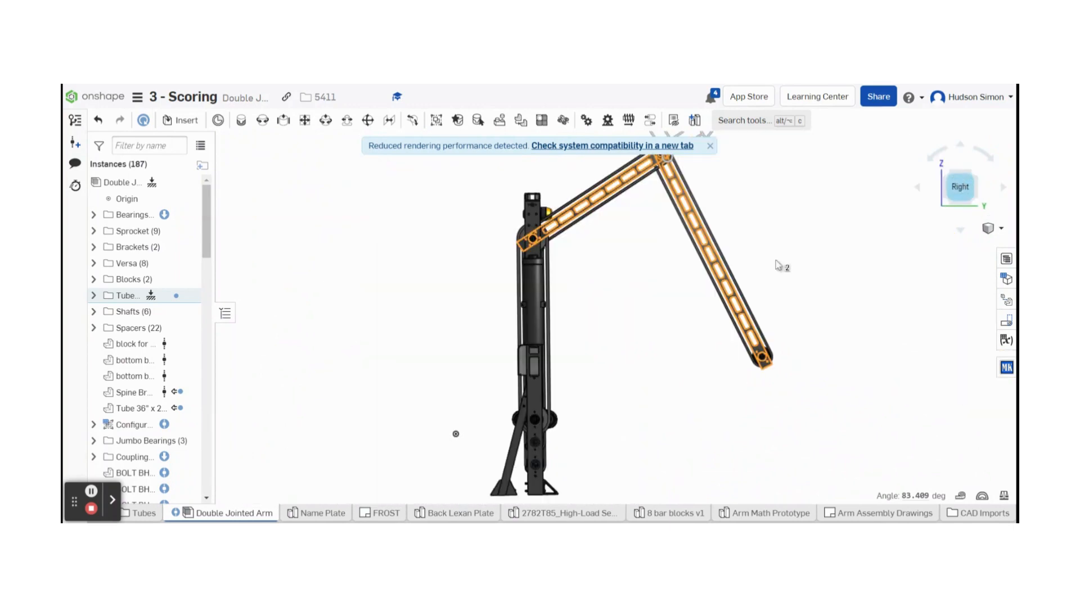
mouse_move(911, 497)
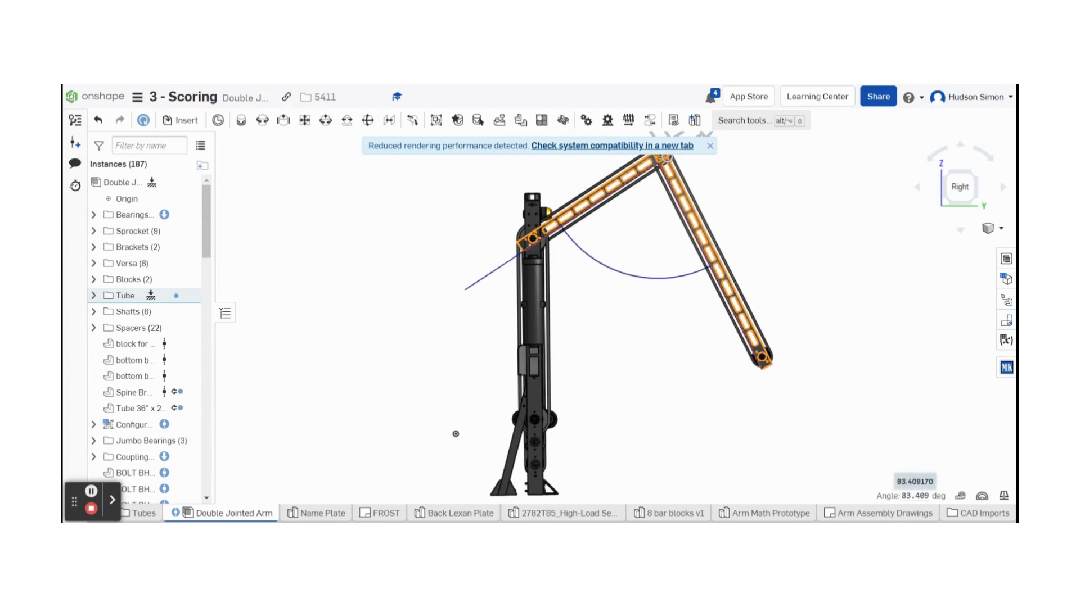
Step: Show all measurements for the two selected tube faces and review their angle and area
click(960, 496)
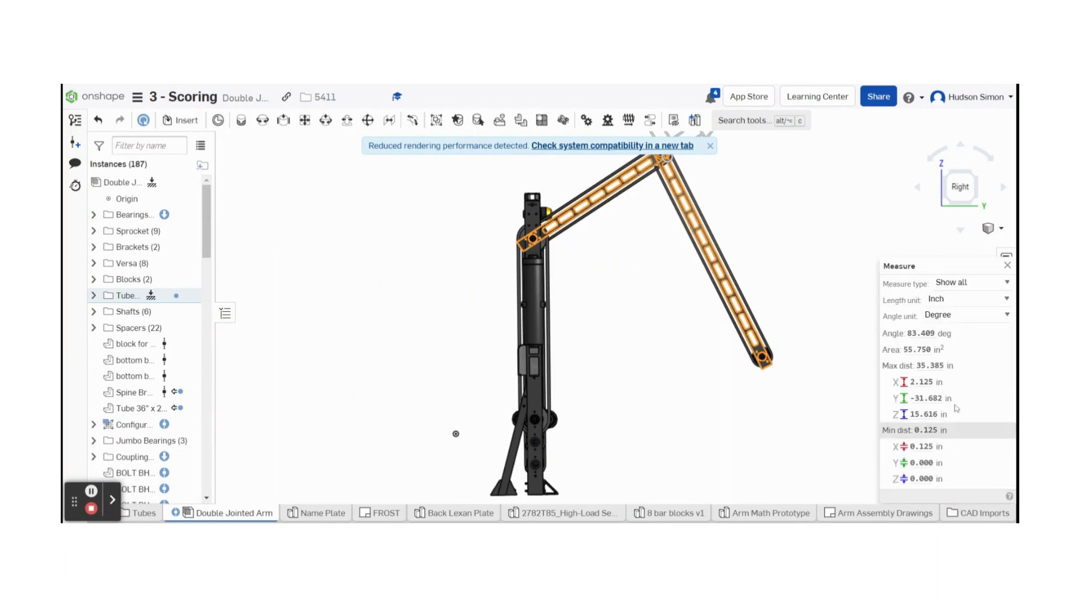
mouse_move(922, 334)
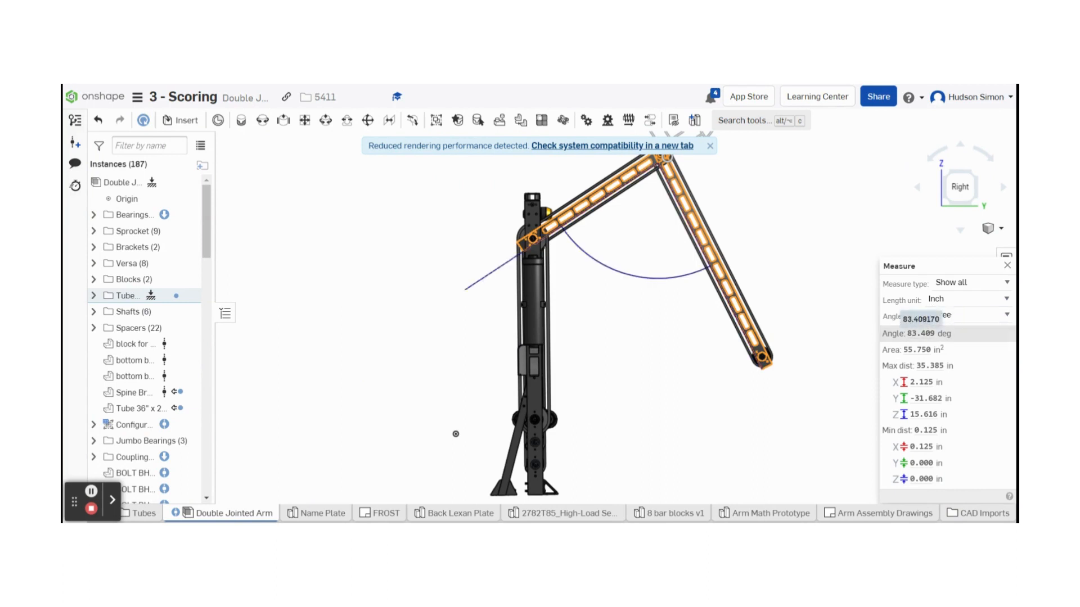
double_click(921, 333)
click(960, 344)
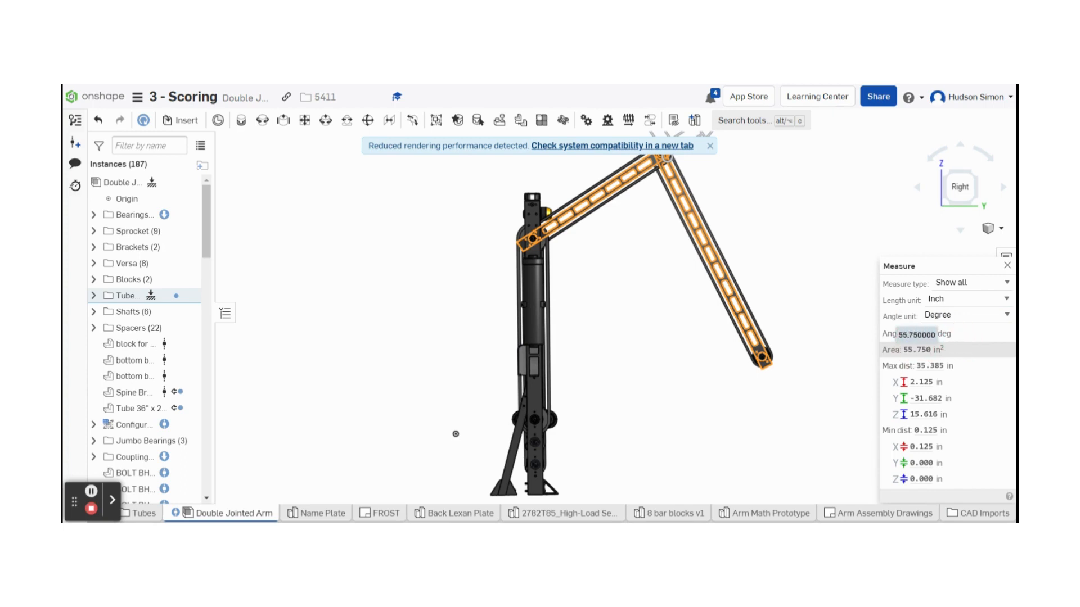
Step: Close the measurement details, clear the tube face selection and view the whole double-jointed arm at an angle
double_click(917, 350)
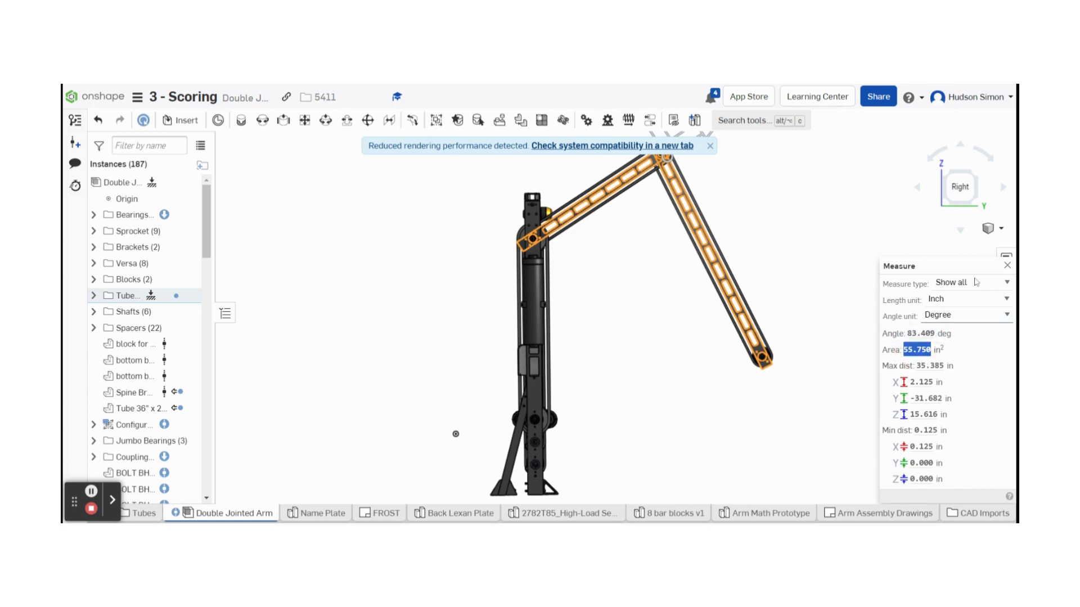
click(1007, 264)
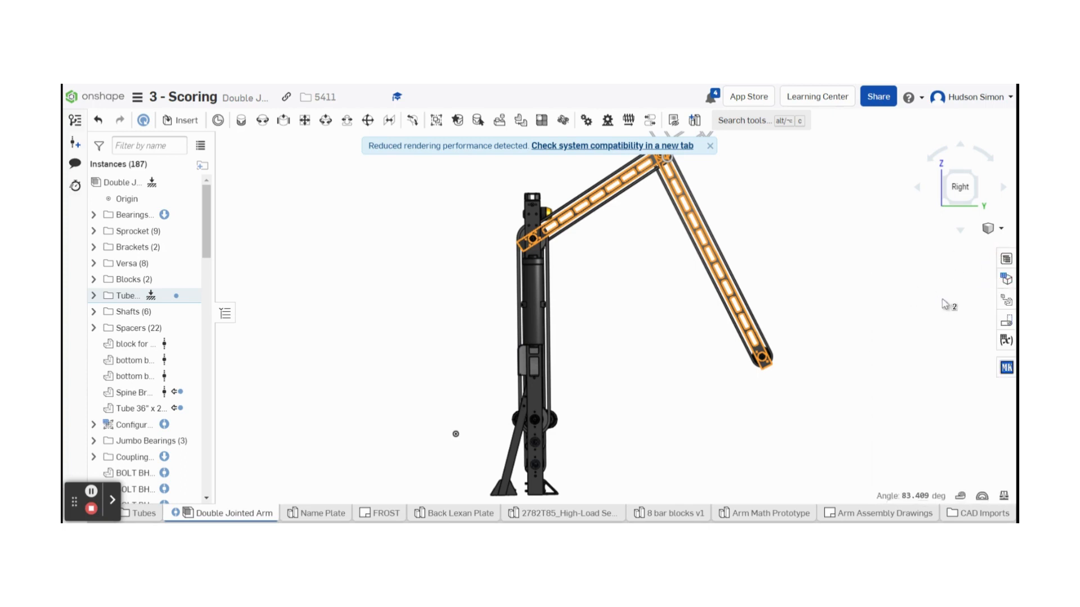
click(883, 451)
click(710, 146)
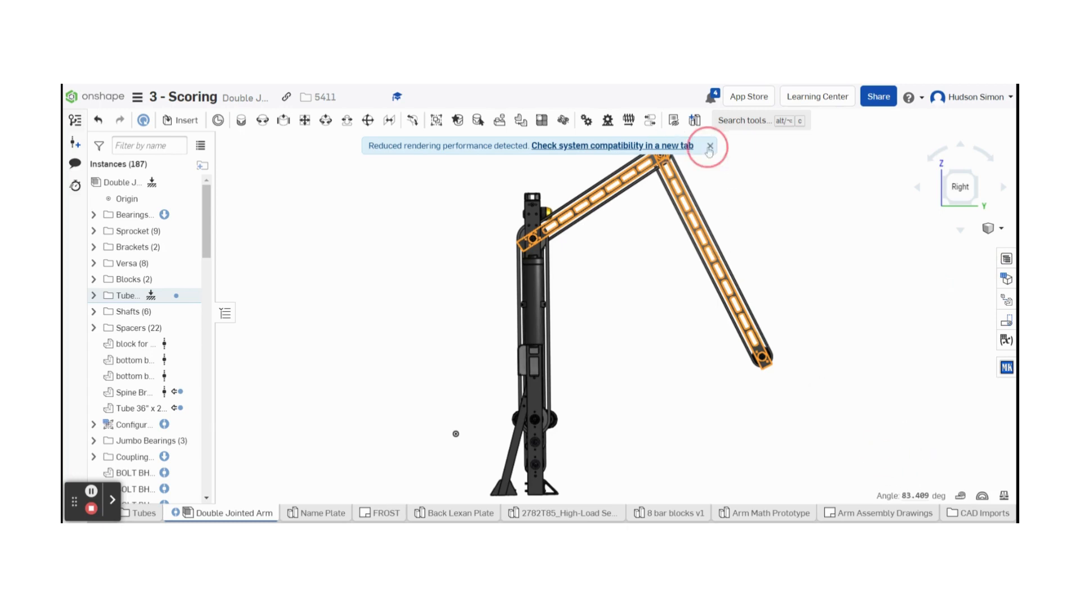
click(740, 223)
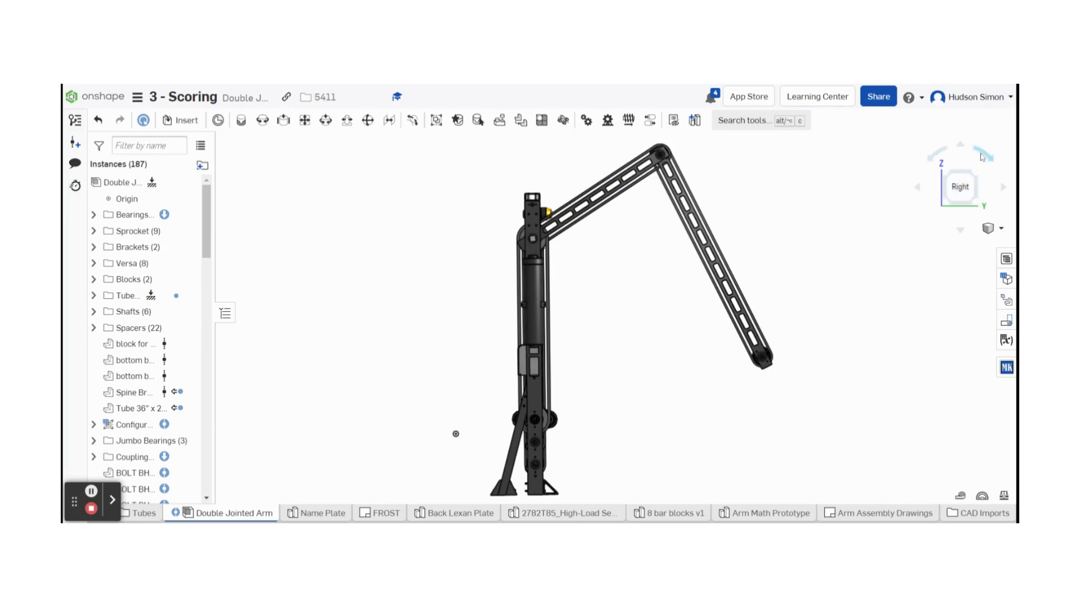
click(982, 157)
click(947, 150)
right_drag(803, 231, 790, 233)
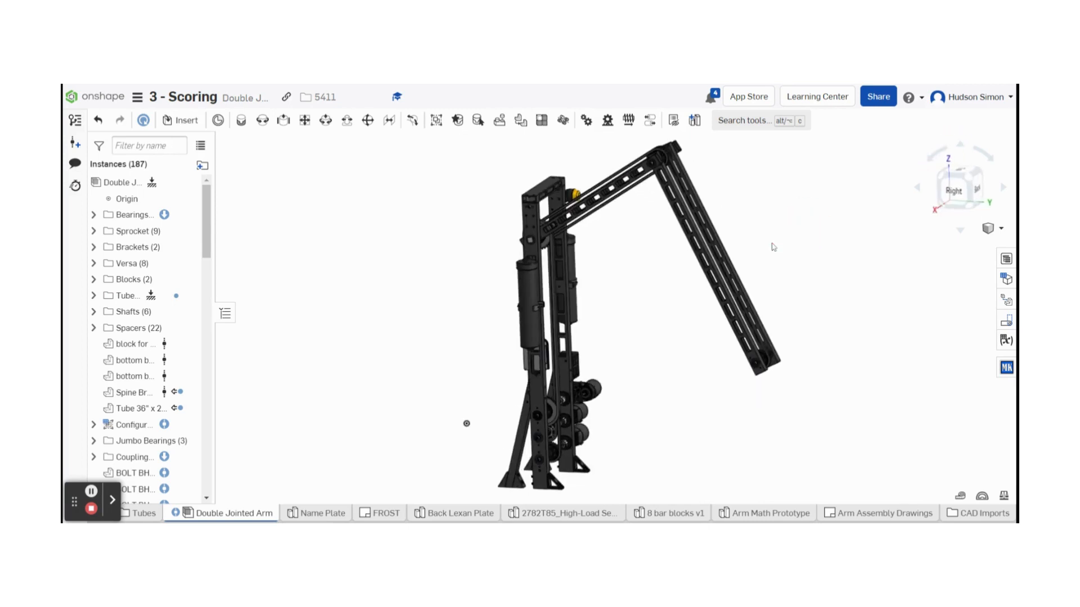
Step: Open the 6 - Robot Assembly document from the 5411 folder and display it shaded without edges in the right view
click(82, 99)
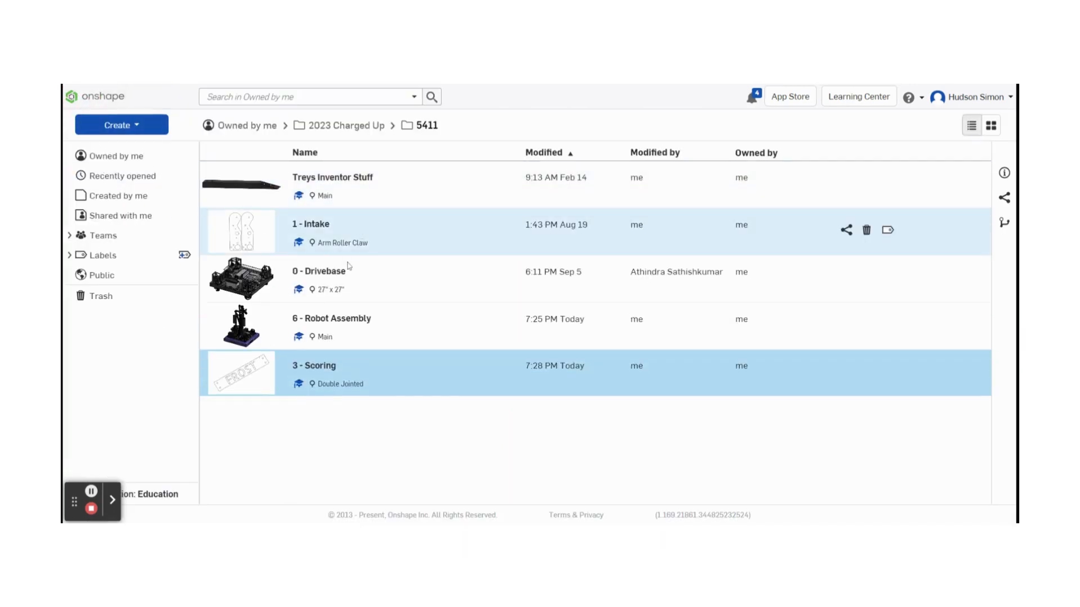
click(337, 316)
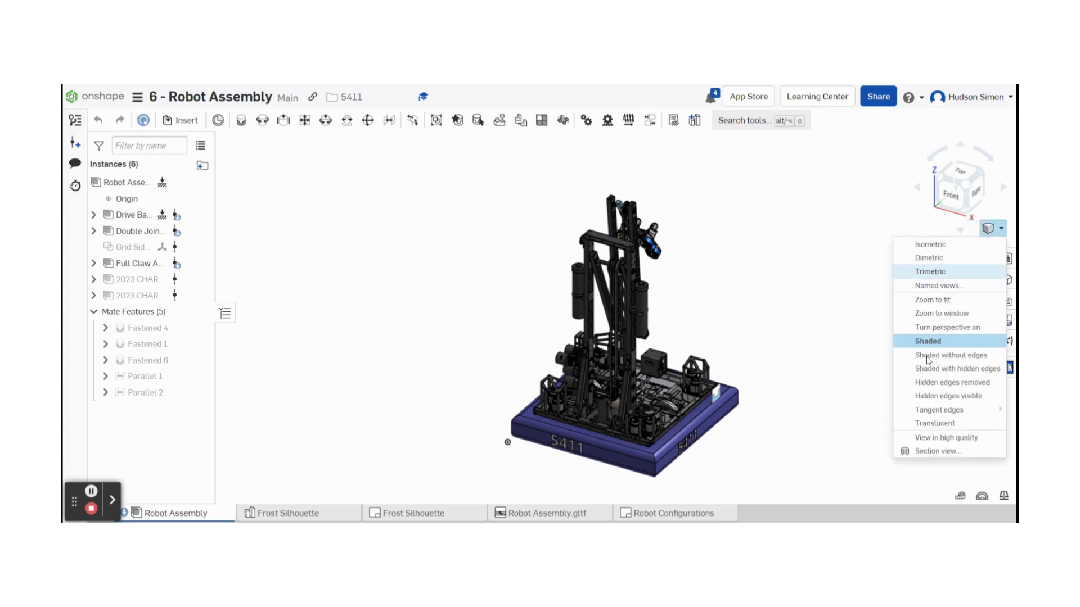
click(950, 356)
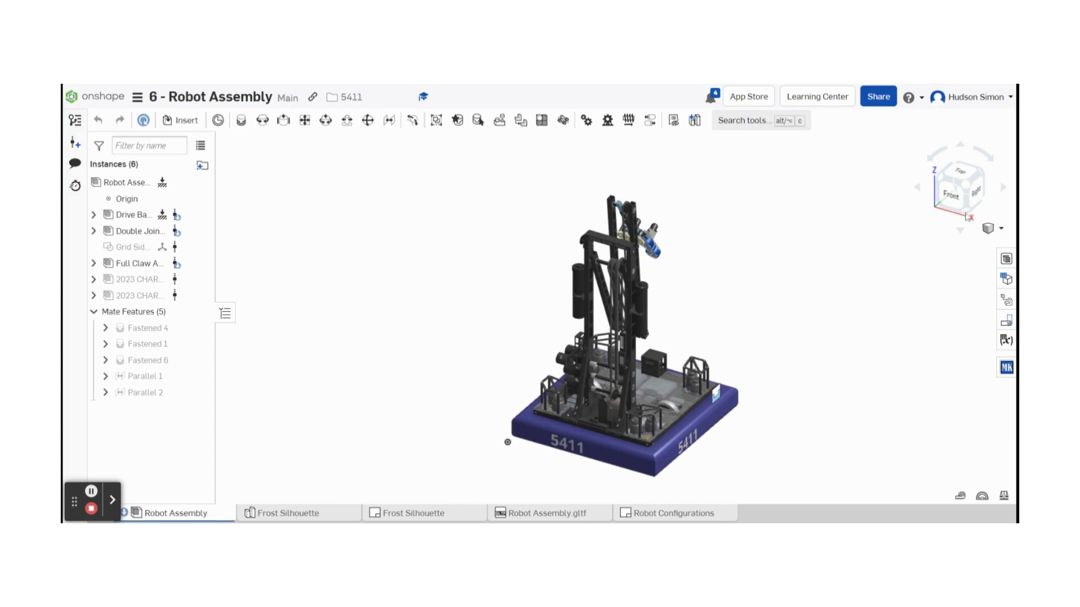
click(976, 196)
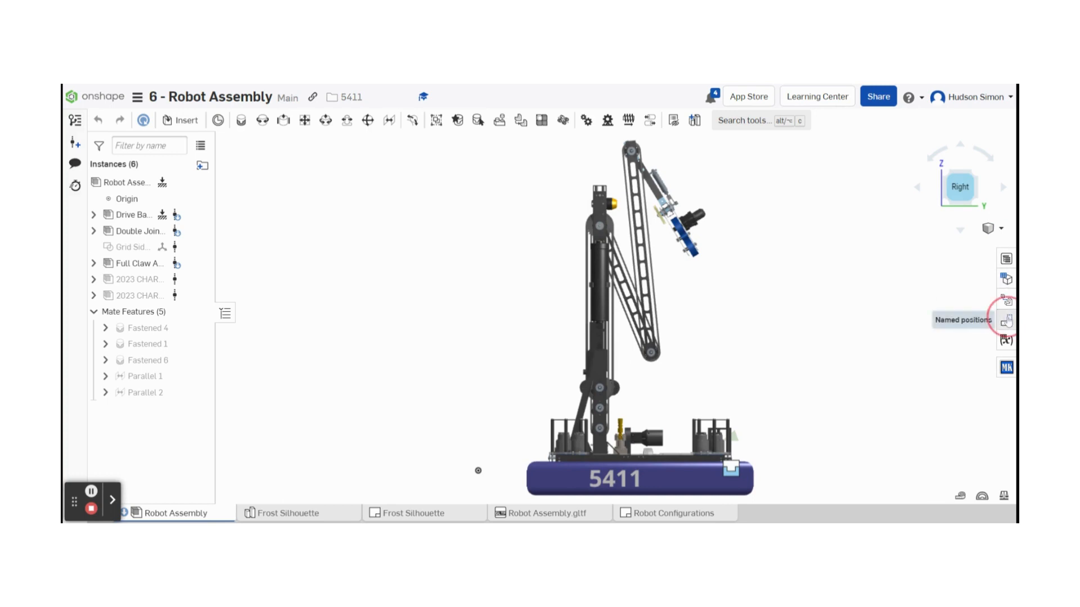
Step: Apply the Top Cone Score named position to the robot assembly and look over the extended arm
click(1006, 320)
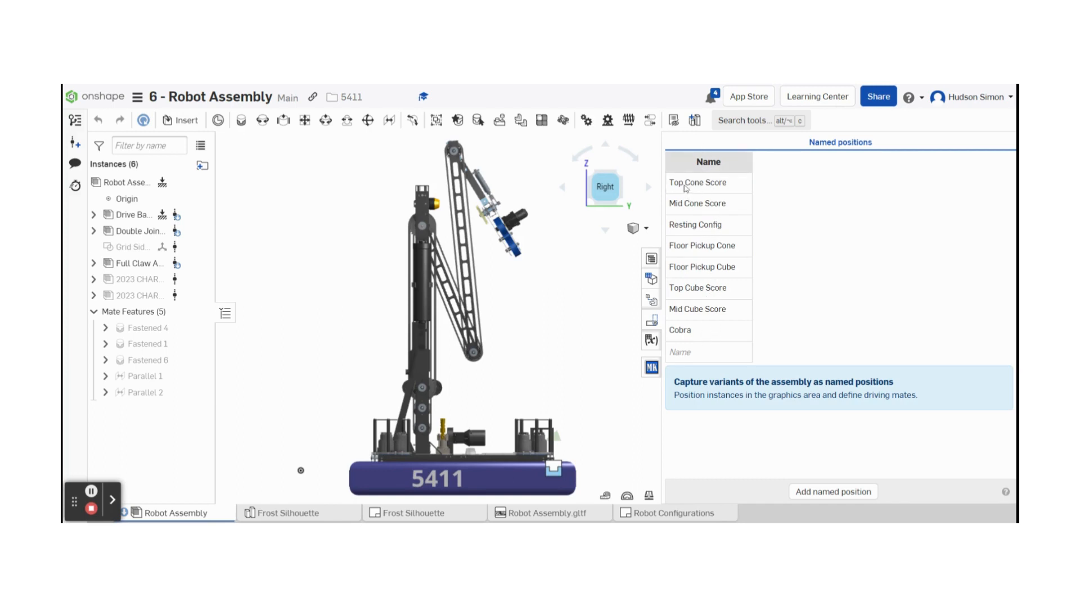
right_click(685, 185)
click(726, 195)
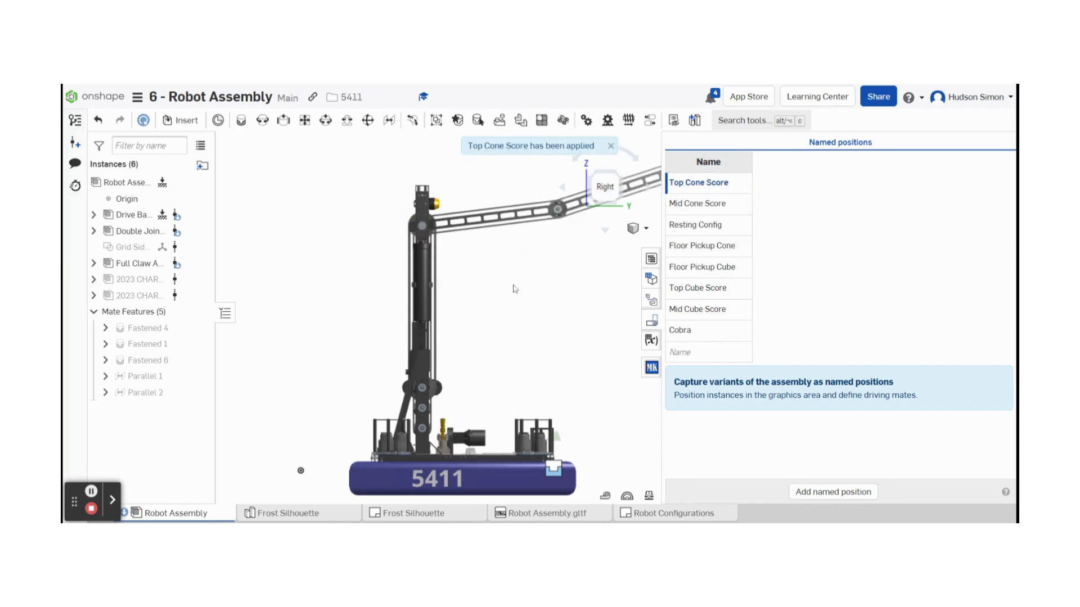
scroll(513, 289, up, 1)
middle_drag(514, 289, 474, 311)
scroll(444, 311, down, 6)
scroll(482, 298, up, 5)
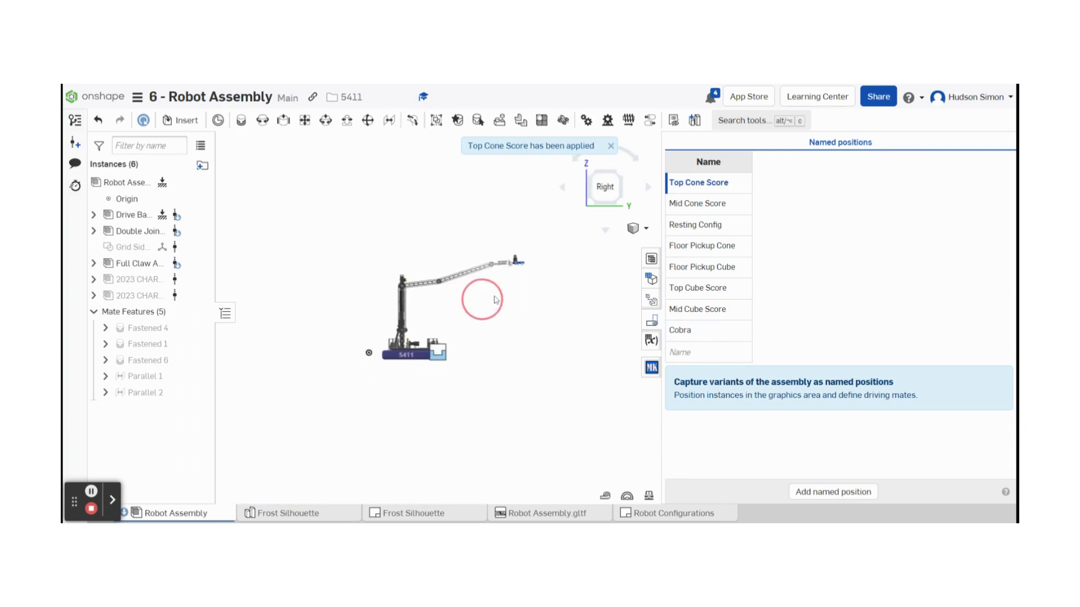
scroll(495, 284, up, 2)
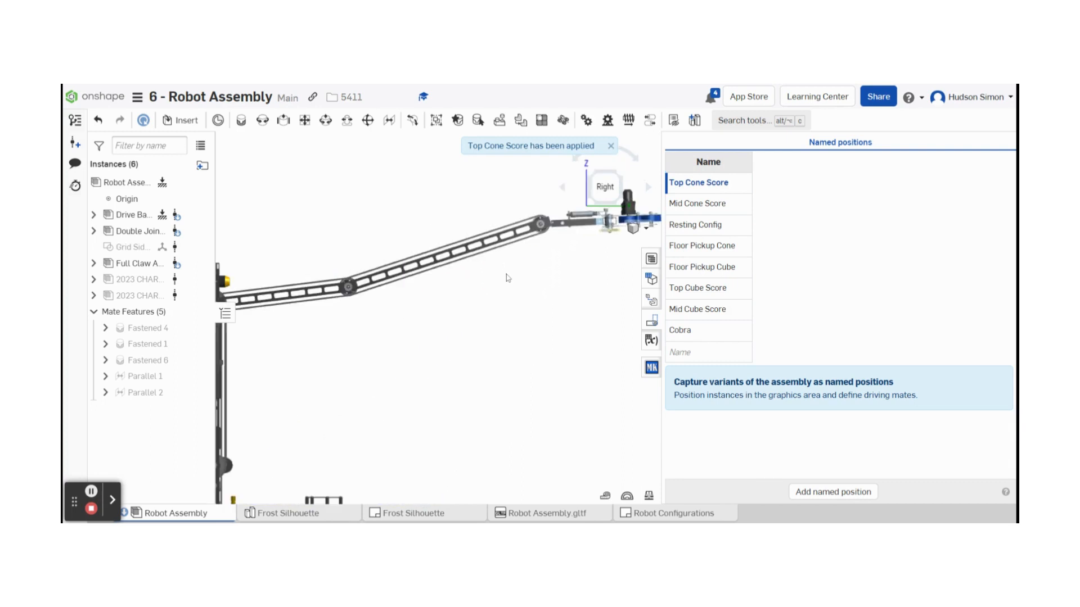
scroll(492, 291, down, 1)
middle_drag(491, 290, 476, 297)
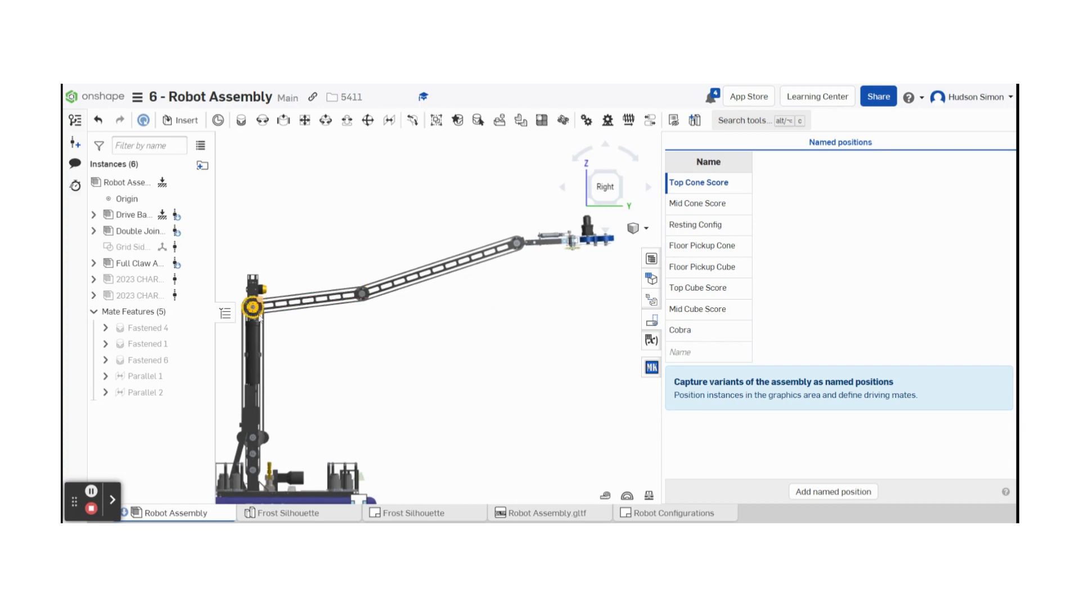
Step: Select the circular bearing edge at the arm's shoulder pivot on top of the tower
scroll(252, 298, up, 8)
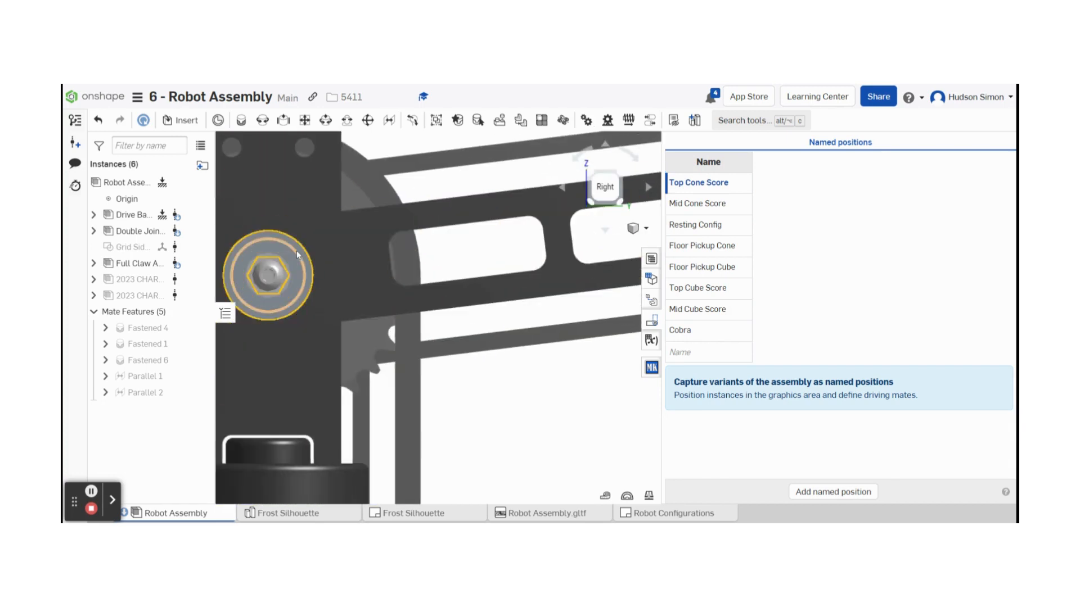
scroll(295, 251, up, 5)
click(310, 234)
Step: Add a cylindrical face on the claw's wheels to the selection and check the arm's reach in the right view
scroll(332, 233, down, 10)
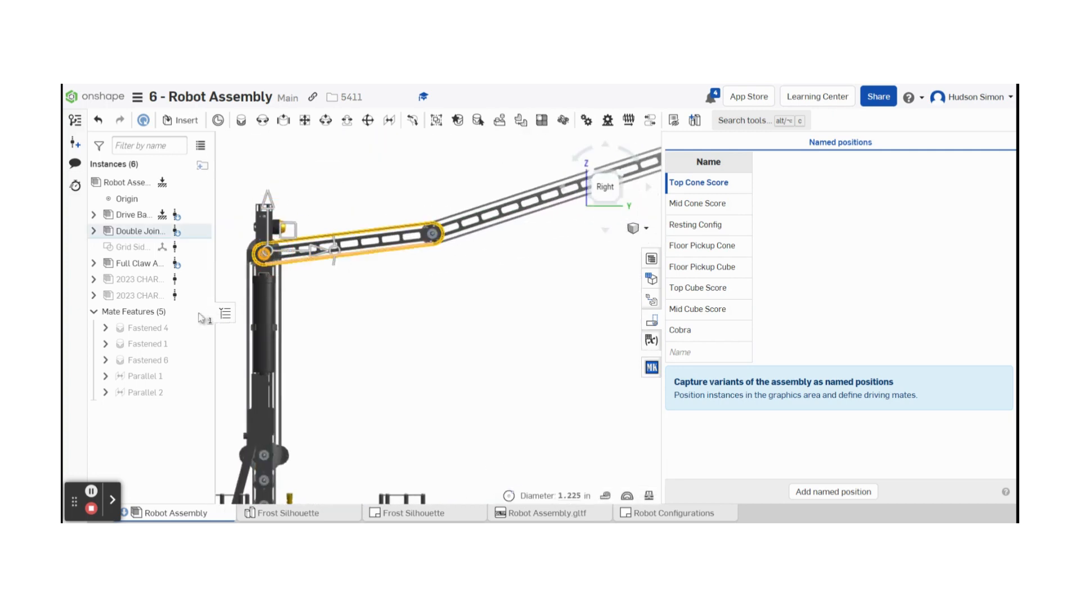
scroll(412, 293, down, 6)
middle_drag(415, 304, 387, 319)
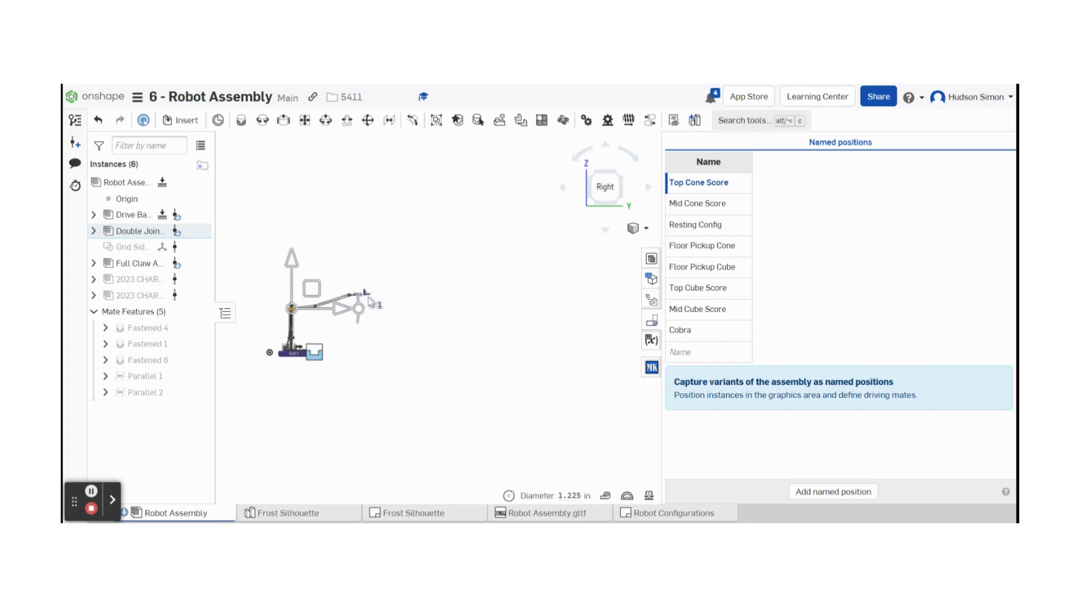
scroll(364, 295, up, 10)
right_drag(482, 326, 434, 338)
scroll(434, 338, down, 5)
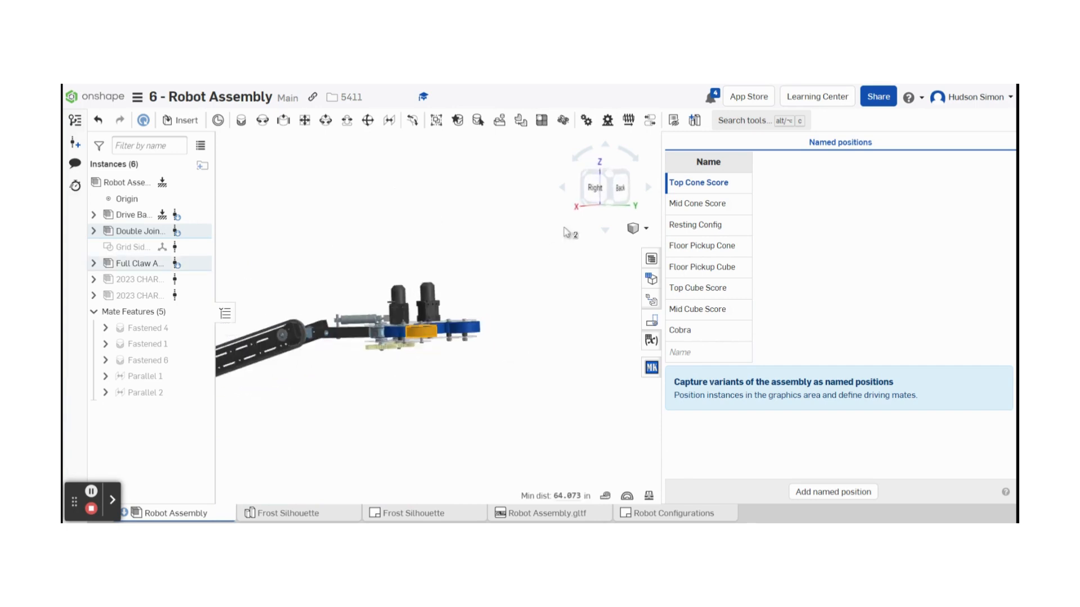
click(590, 191)
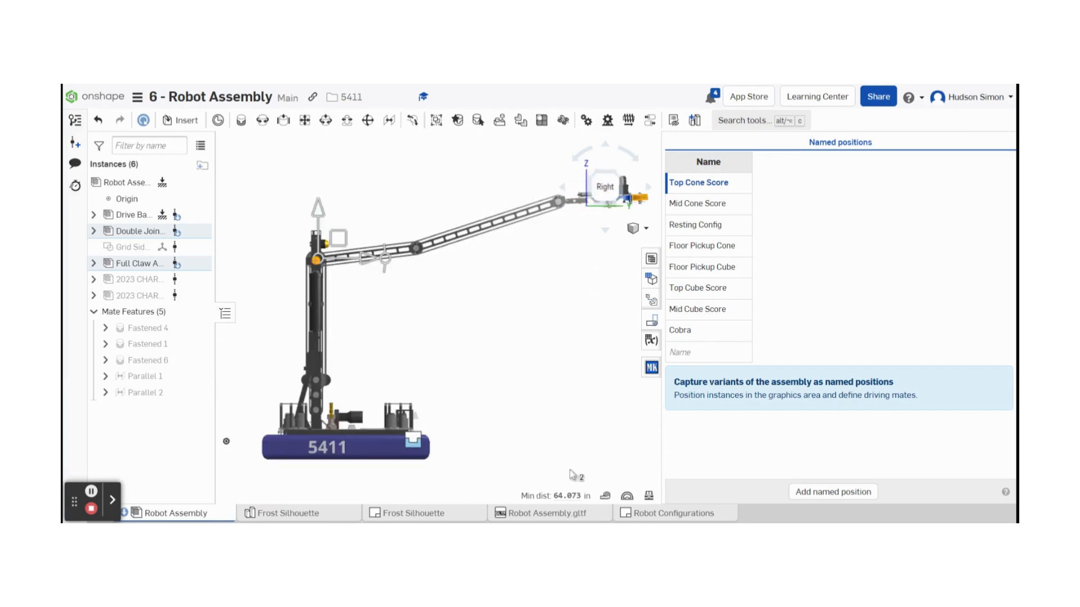
Step: Show all measurements between the shoulder bearing and the claw, review the maximum distance and its Y component, and close the details
click(605, 494)
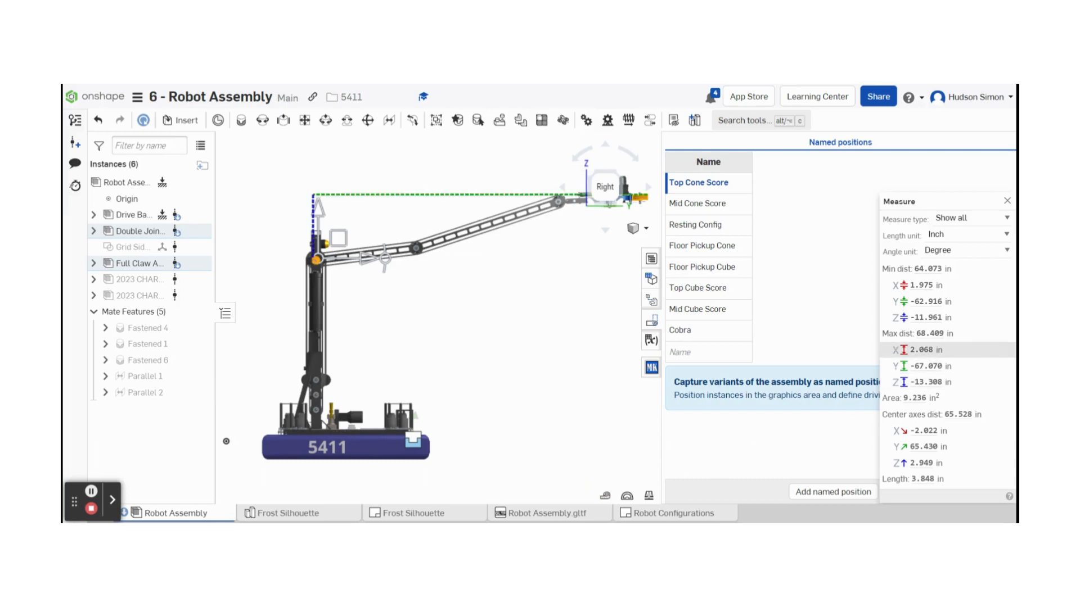
click(936, 334)
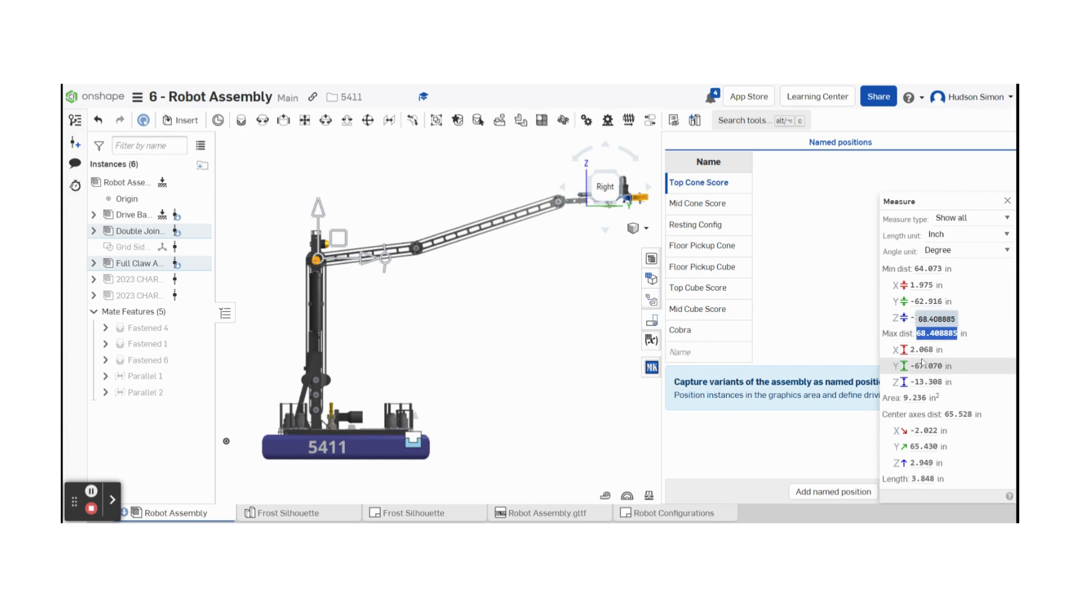
mouse_move(923, 365)
click(960, 372)
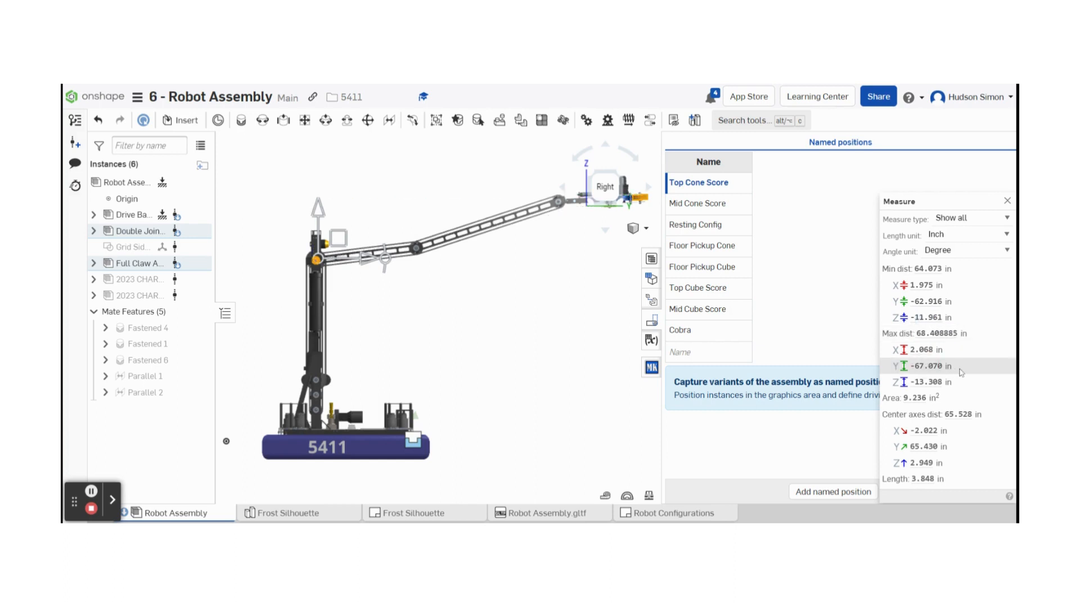
click(1008, 201)
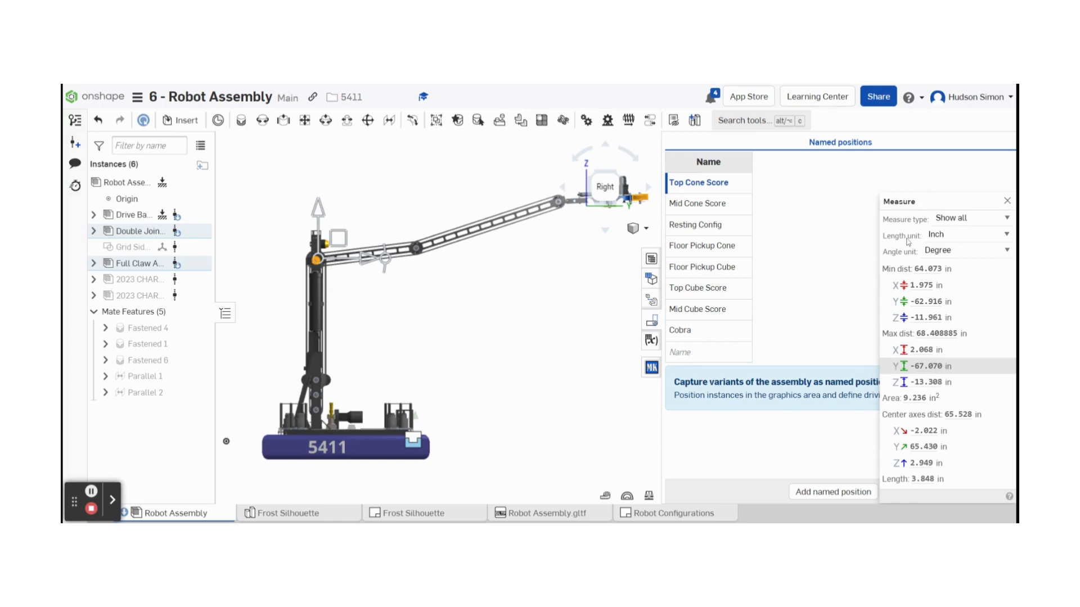
Step: Apply the Resting Config named position to the assembly, followed by the Cobra position, to compare the stowed arm poses
click(728, 227)
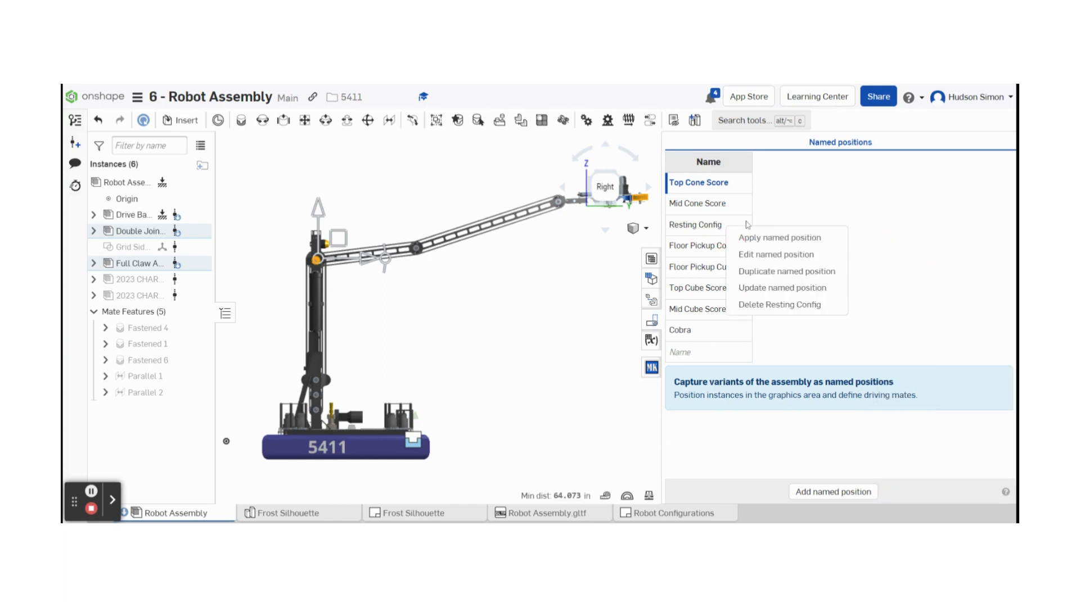
click(796, 241)
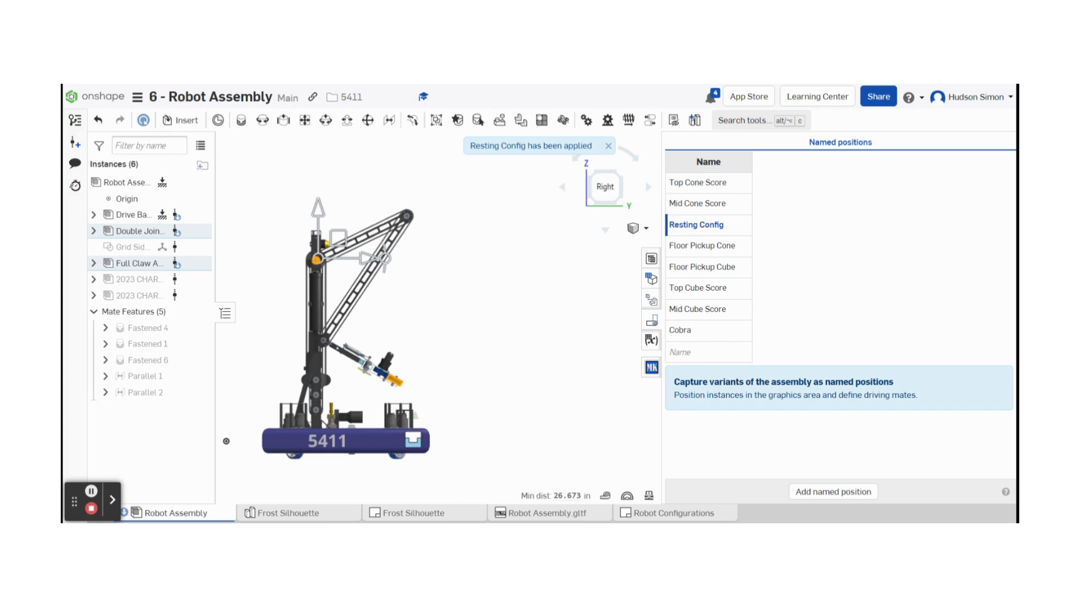
click(721, 298)
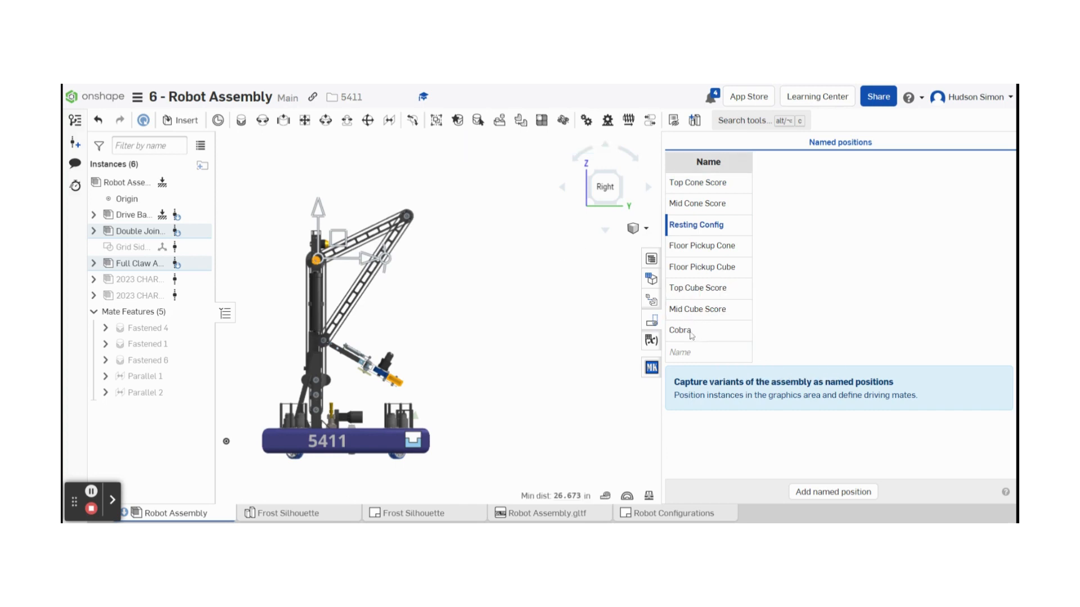
click(691, 335)
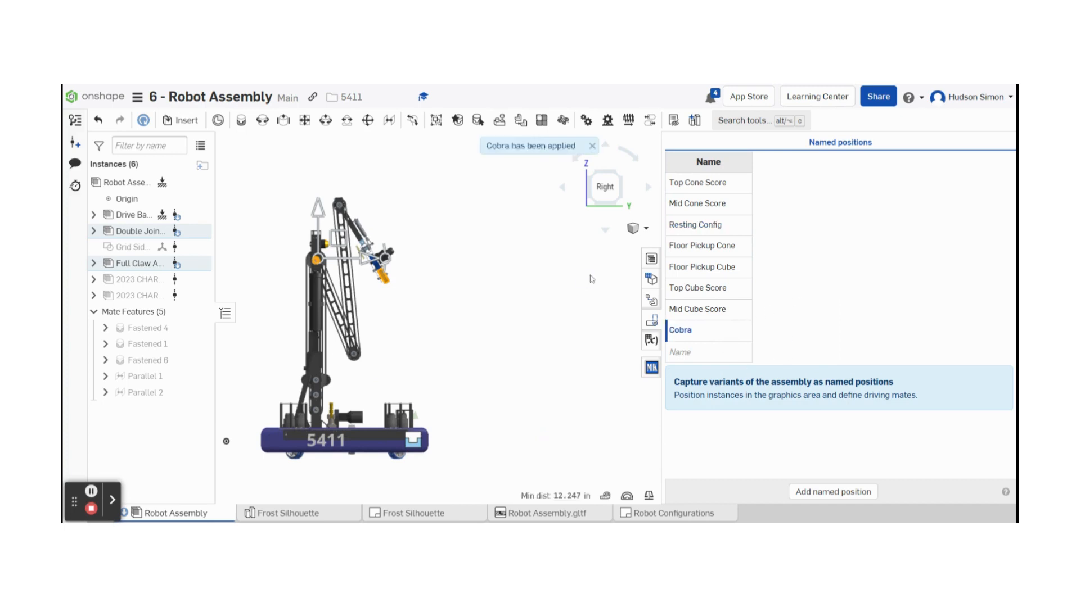
Step: Apply the Mid Cube Score named position to the assembly and close the list of named positions
right_click(720, 265)
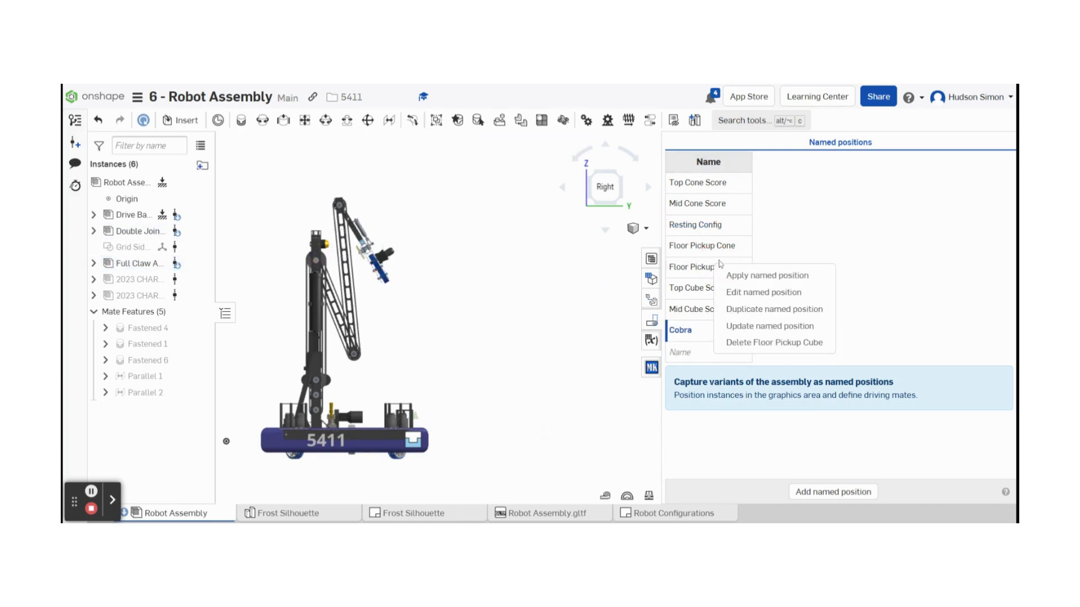
click(829, 238)
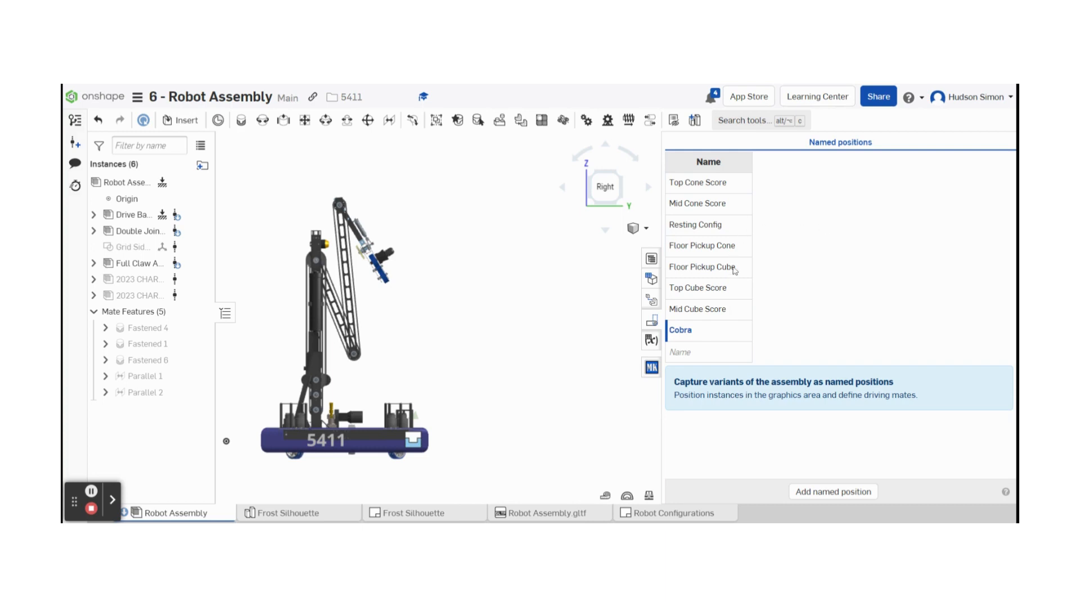
right_click(729, 304)
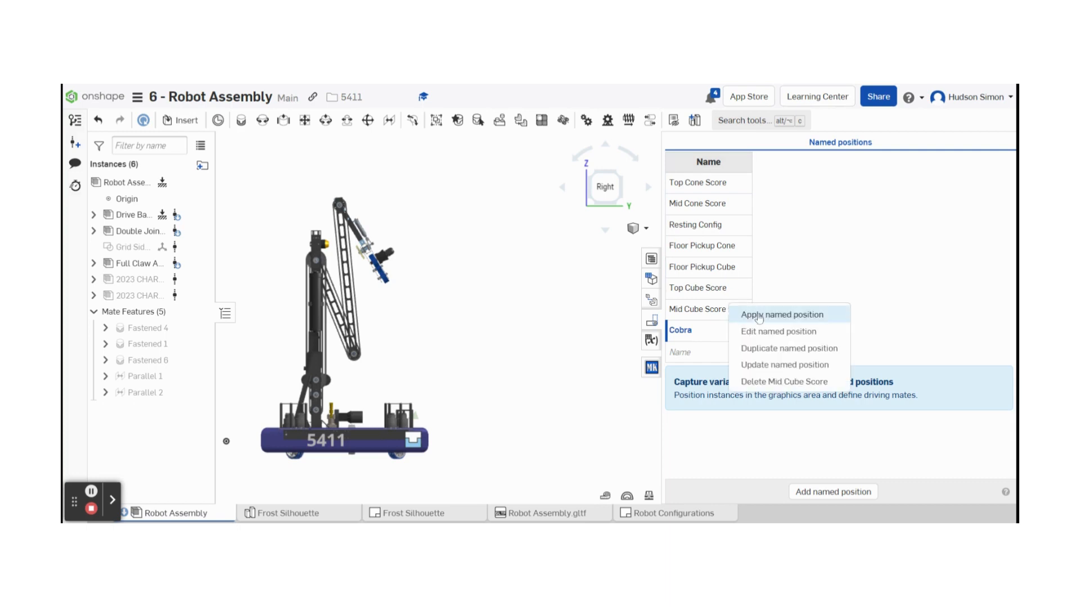
click(759, 314)
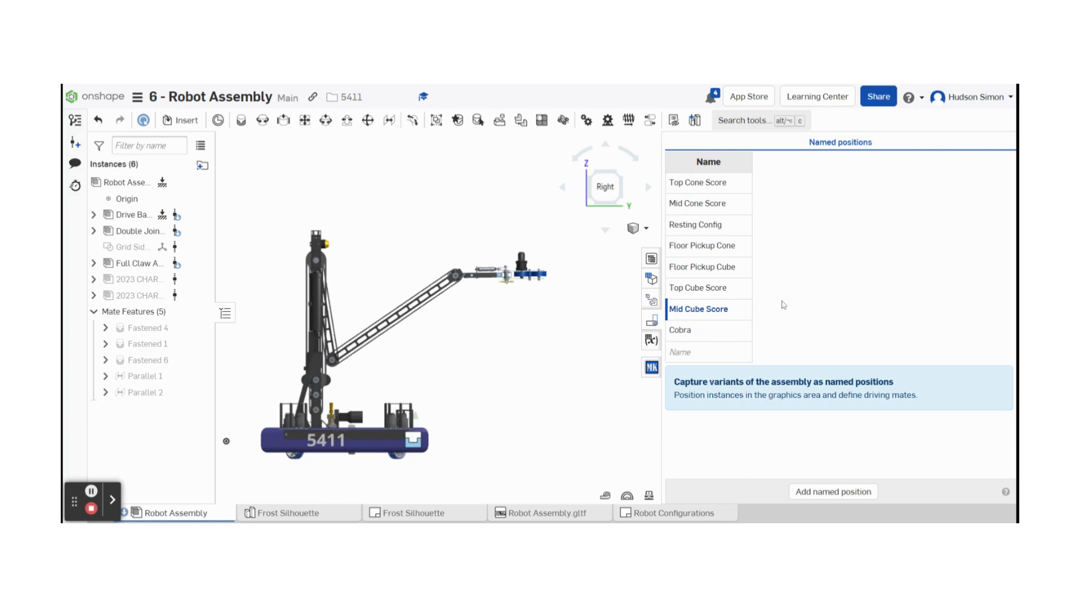
click(655, 326)
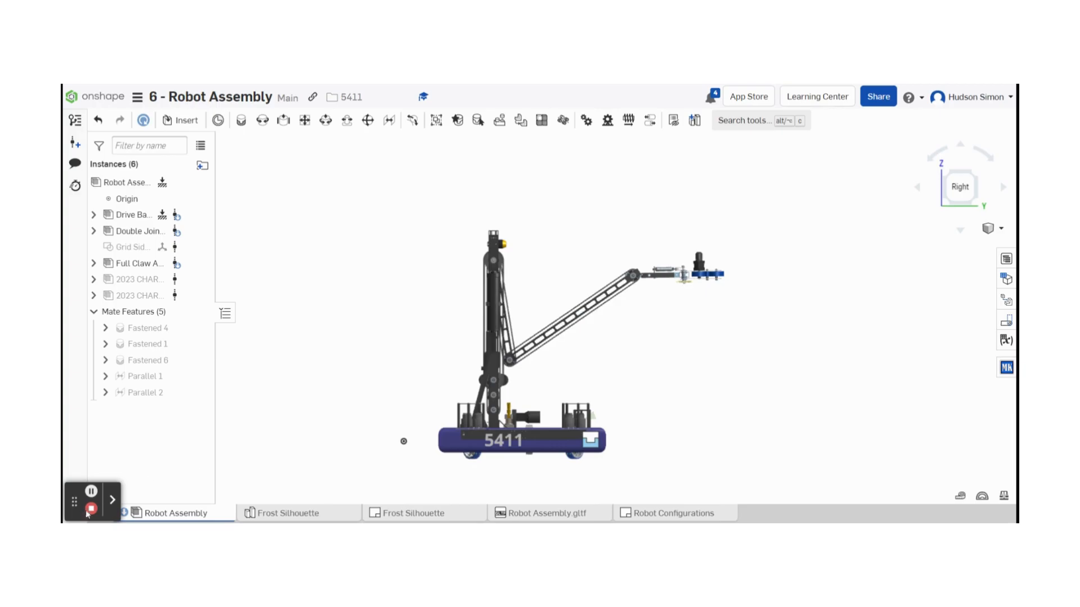